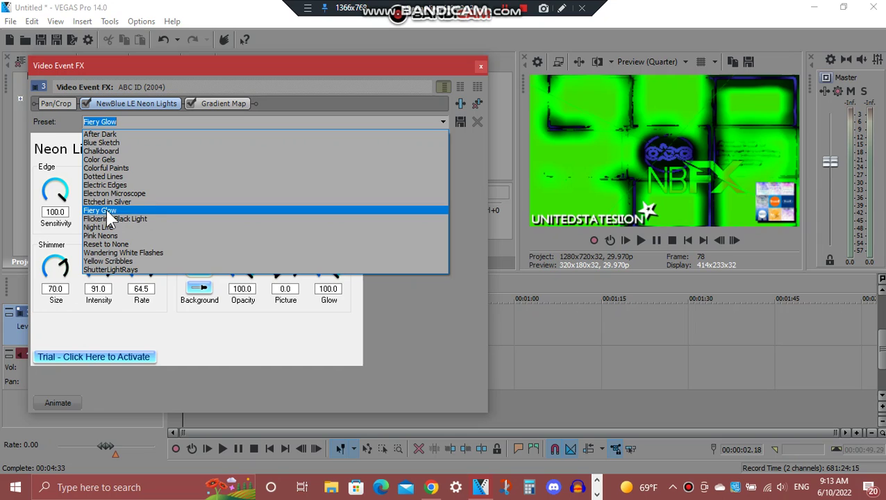
Keep the Fiery Glow preset on the first video clip's Neon Lights effect and examine each Gradient Map colour point.
click(138, 210)
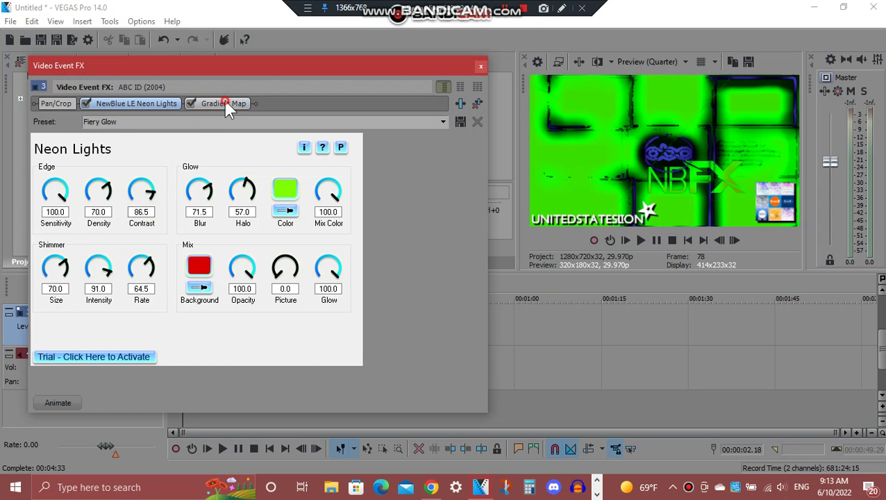
click(225, 103)
click(86, 186)
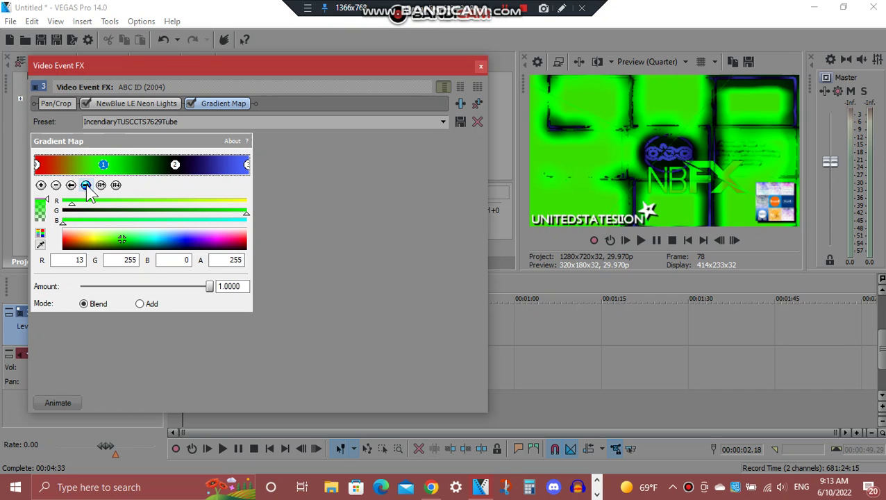
click(87, 185)
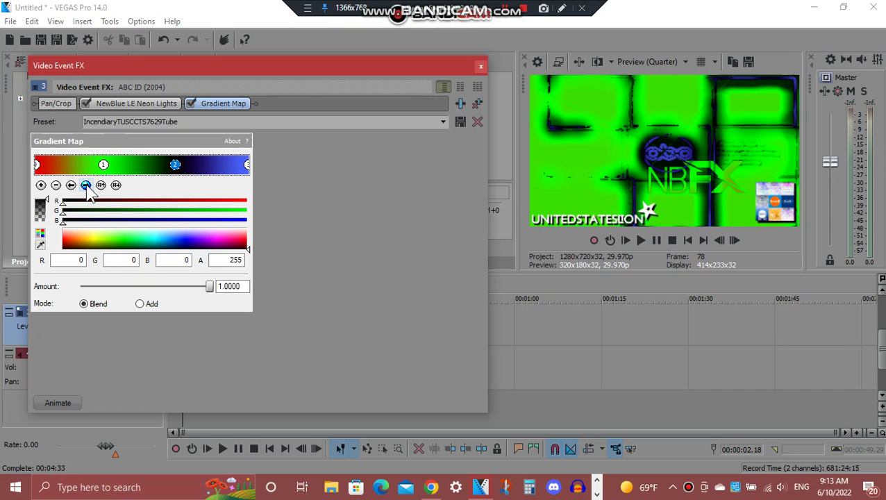
click(86, 186)
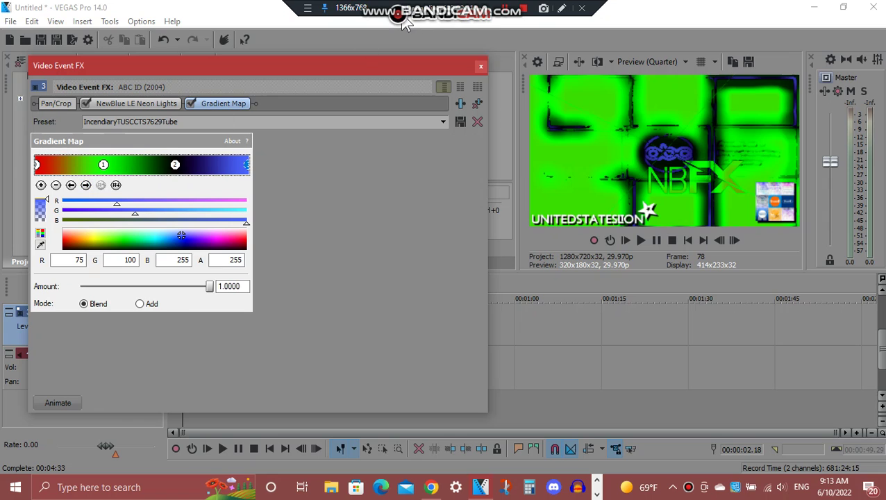
click(481, 64)
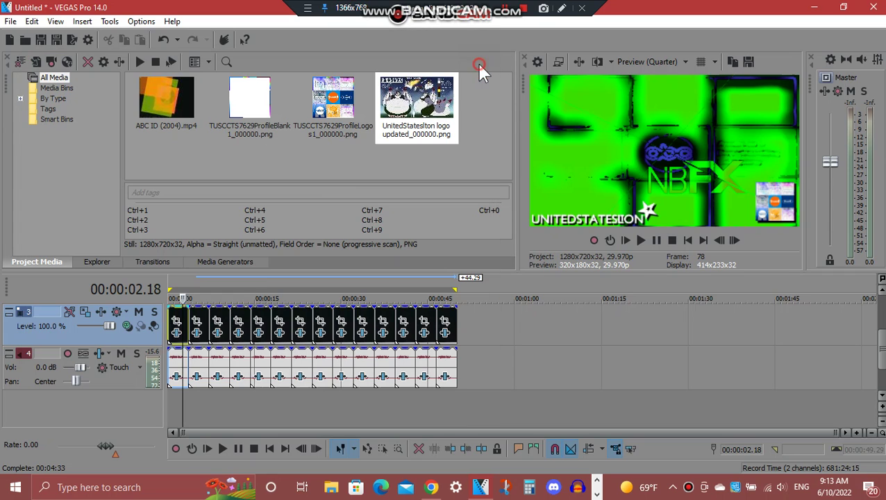
In the first audio clip's effects, choose the [Sys] 1 Hz flange preset for Flange/Wah-Wah and enter "De" as the Orange Vocoder preset.
click(176, 377)
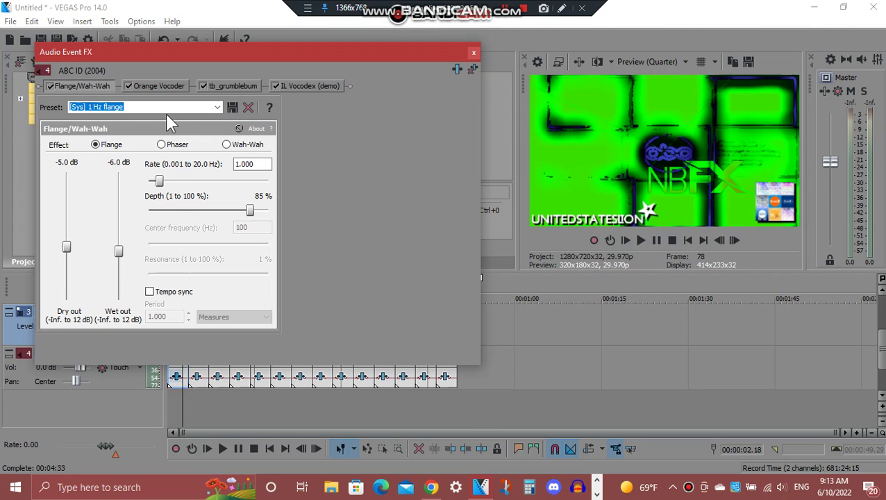
click(218, 108)
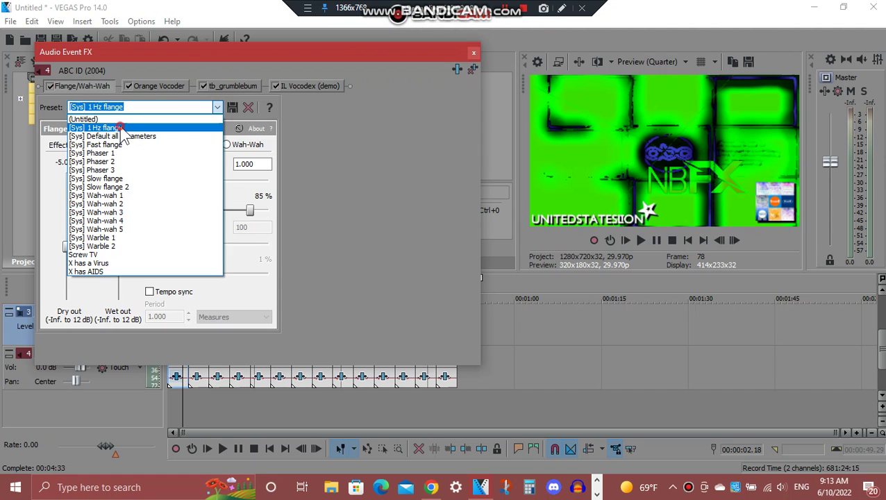
click(121, 128)
click(170, 85)
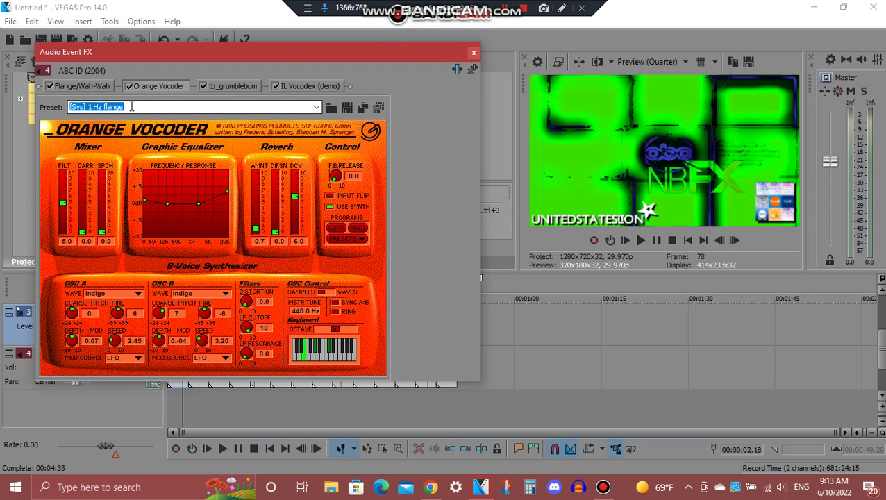
text(De)
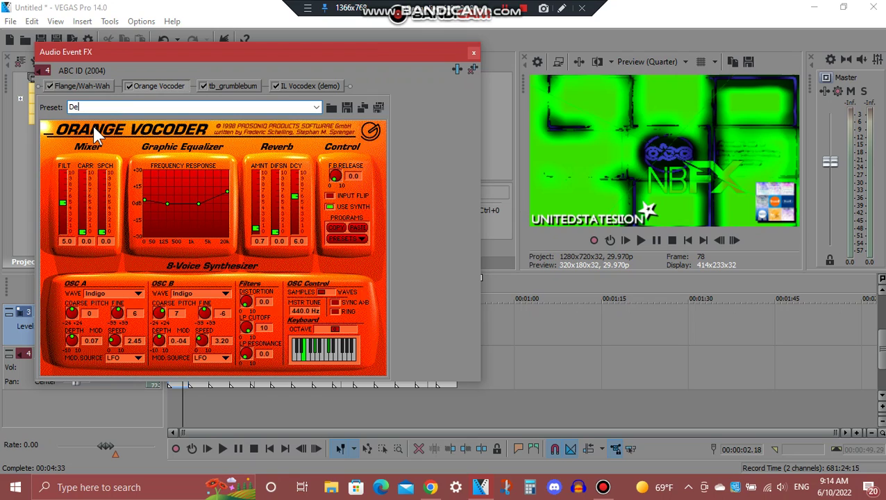
Examine the first audio clip's tb_grumblebum and IL Vocodex settings, including the band count, carrier and keyboard notes.
click(241, 87)
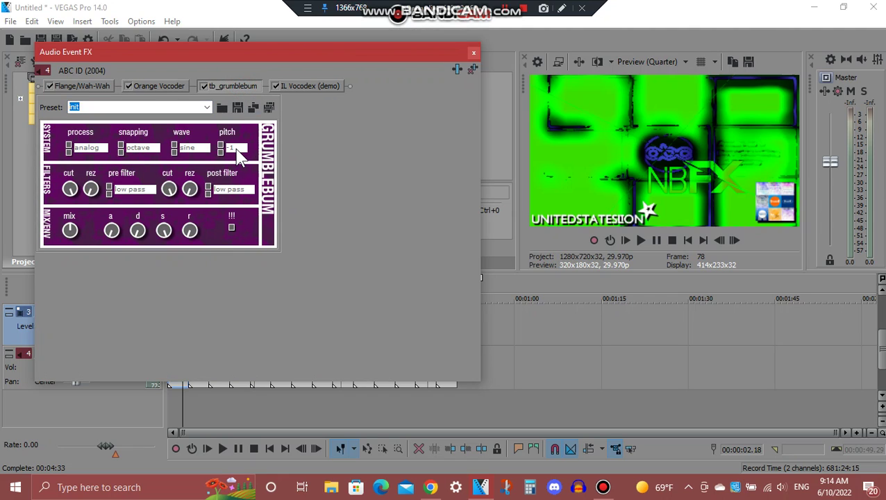
click(310, 87)
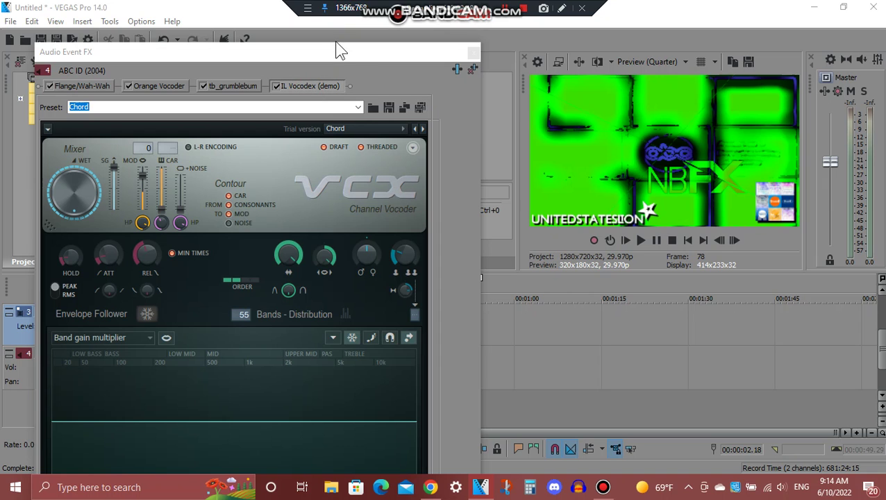
mouse_move(332, 47)
mouse_down()
mouse_move(317, 241)
mouse_move(341, 101)
mouse_move(321, 43)
mouse_up()
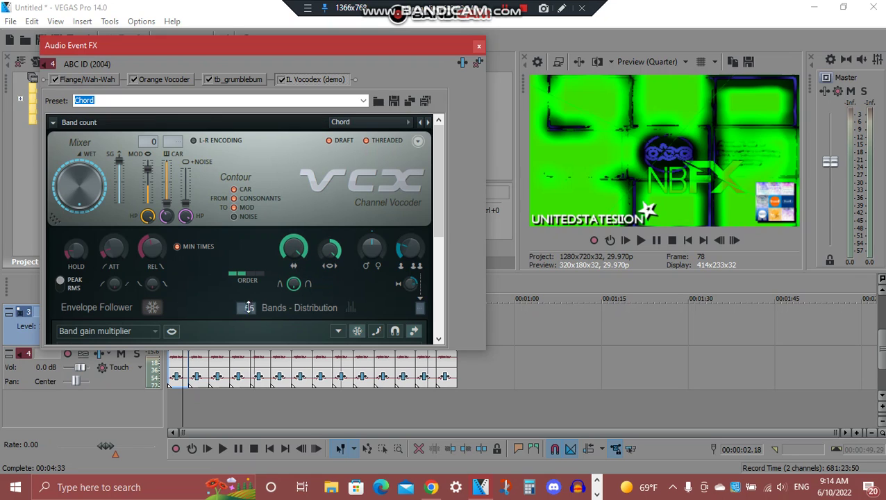
drag(436, 237, 441, 320)
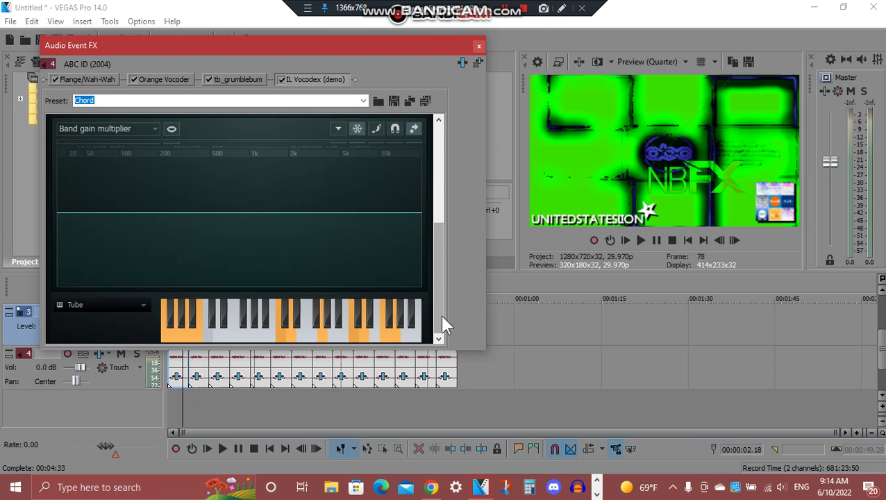
drag(441, 317, 441, 183)
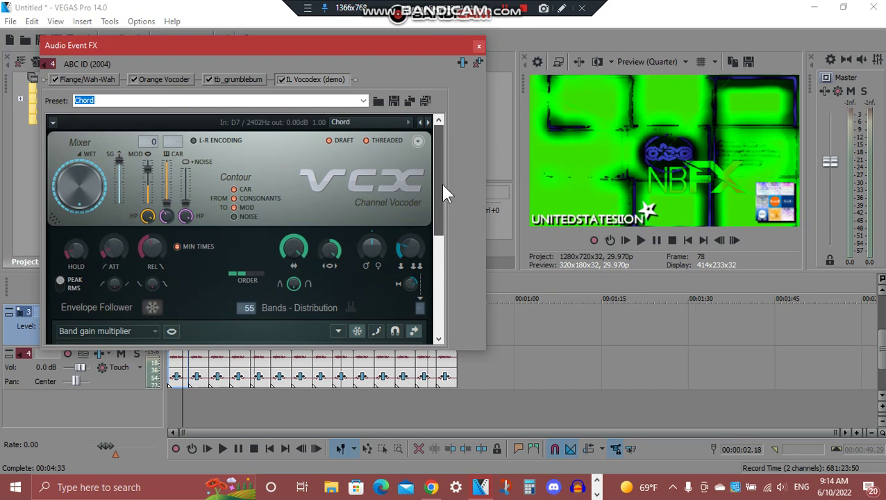
click(478, 45)
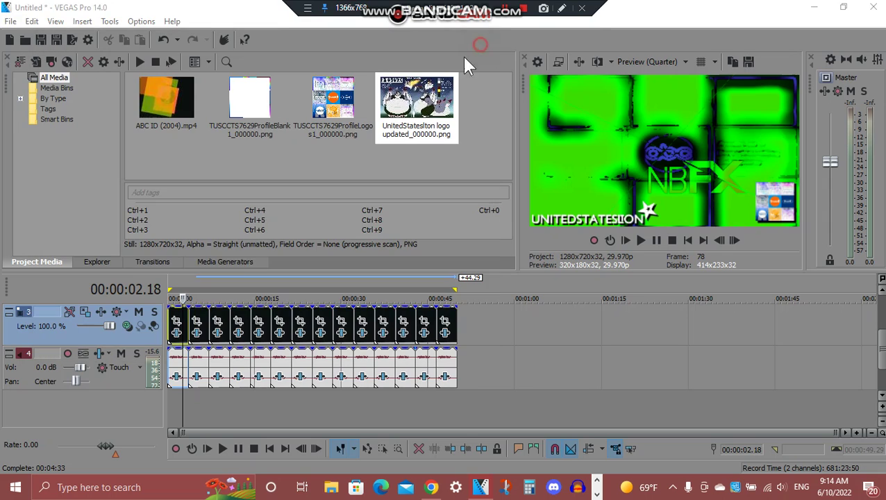
Examine the Pixelate, Light Rays and NewBlue ME Wiggle settings on the second video clip.
click(202, 316)
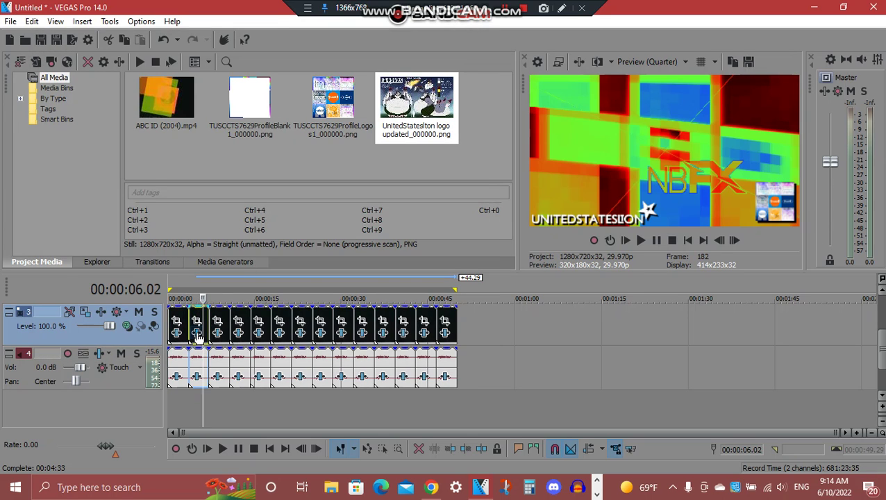
click(198, 337)
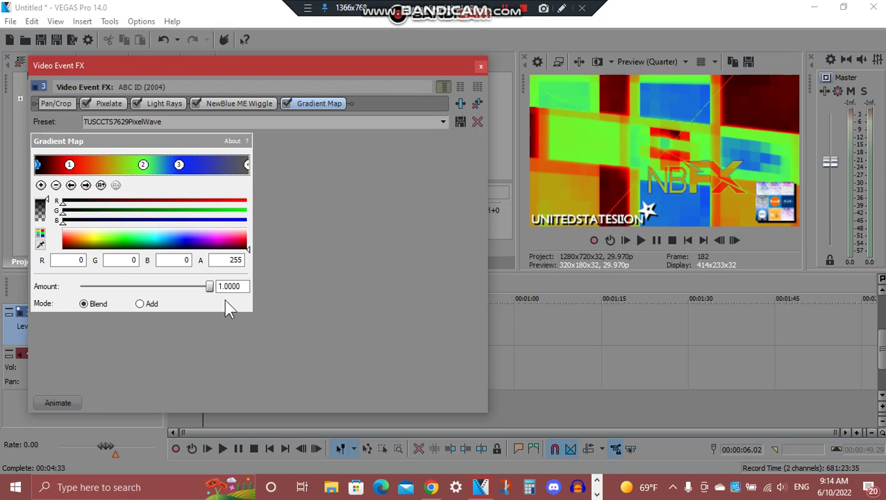
click(109, 103)
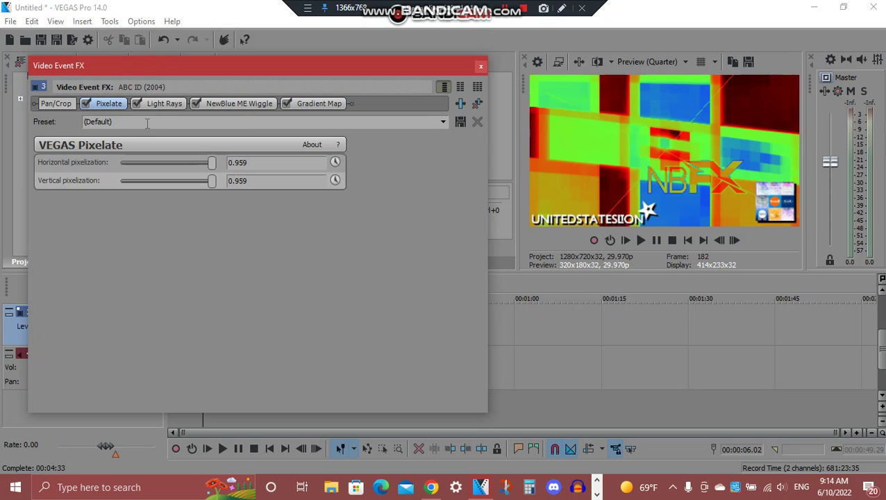
click(159, 111)
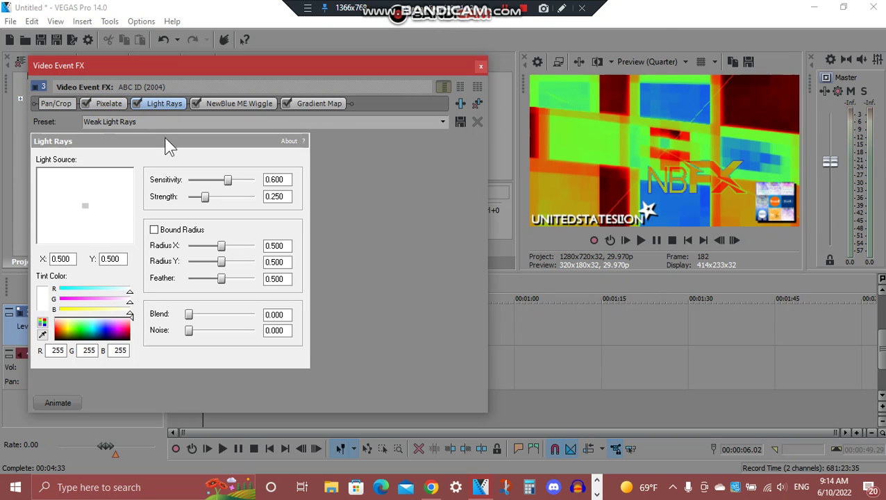
click(248, 111)
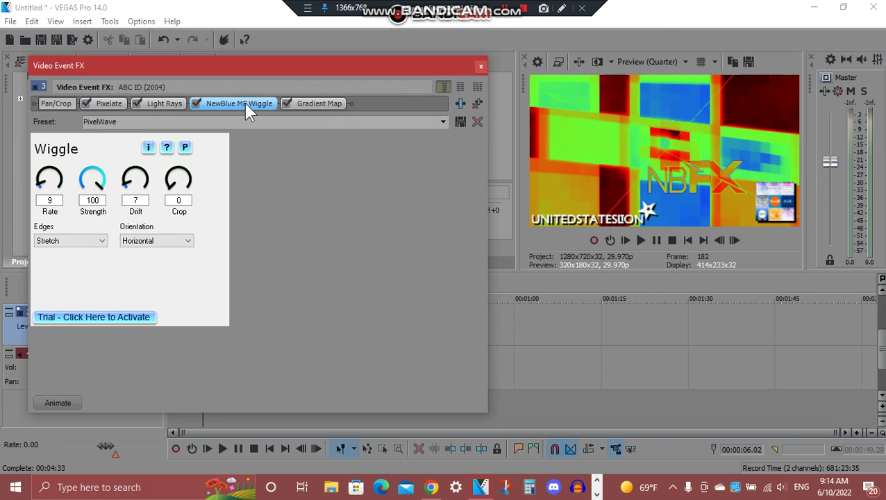
Examine the RGB values of each colour point in the second video clip's Gradient Map, then close its effects.
click(334, 104)
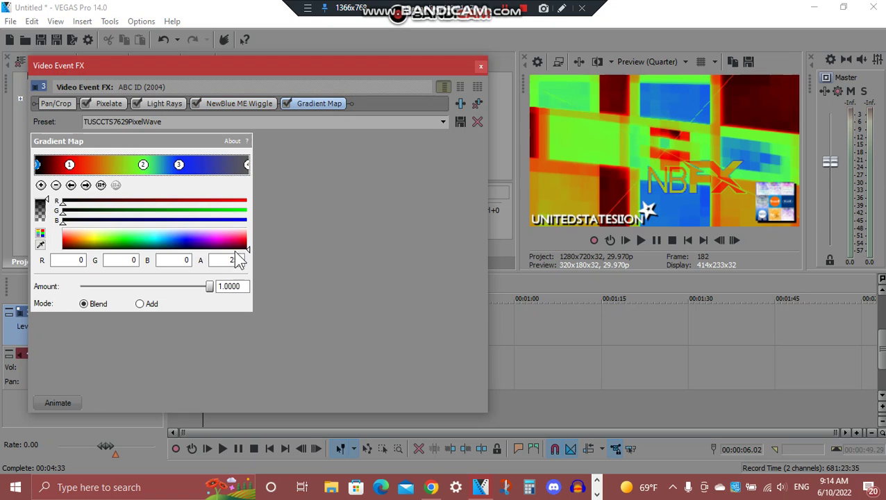
click(87, 188)
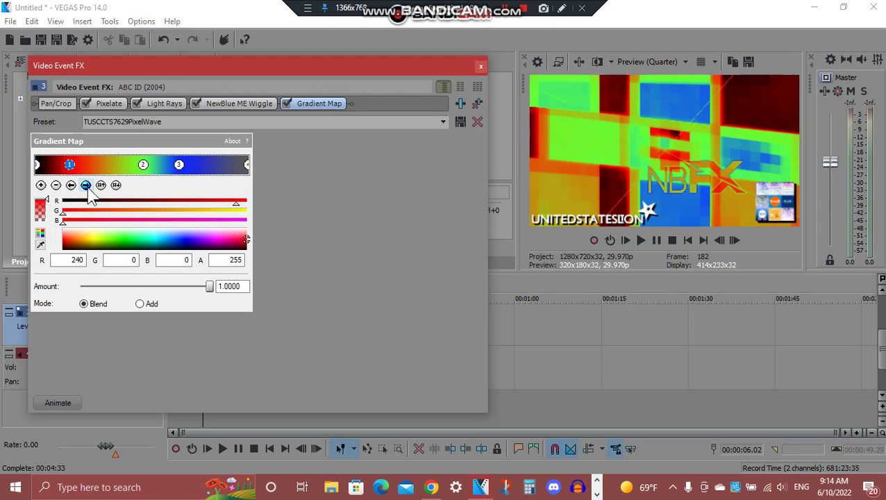
click(87, 186)
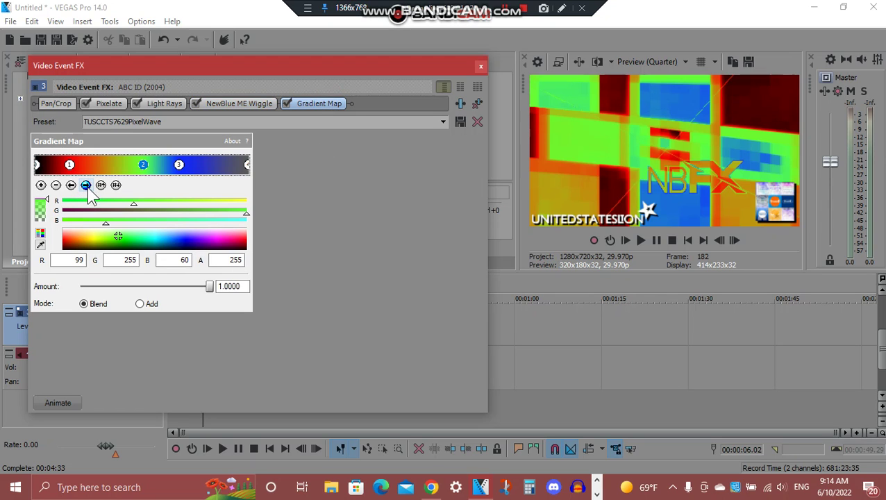
click(86, 186)
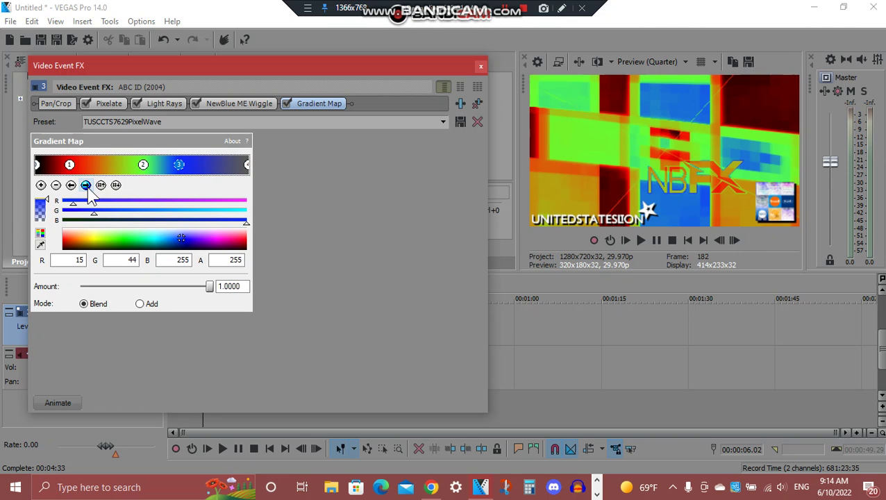
click(86, 186)
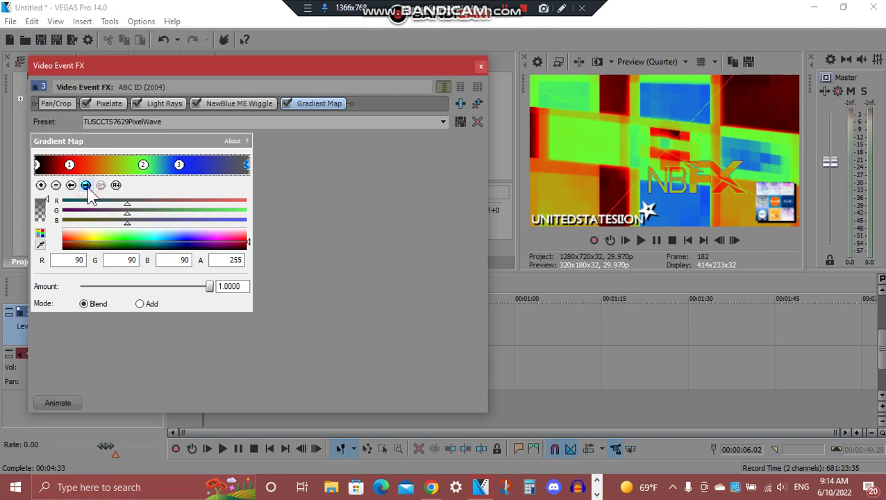
click(480, 67)
On the second audio clip, choose the Get Alive preset for TAL Phaser and We like noise for TAL BitCrusher.
click(196, 378)
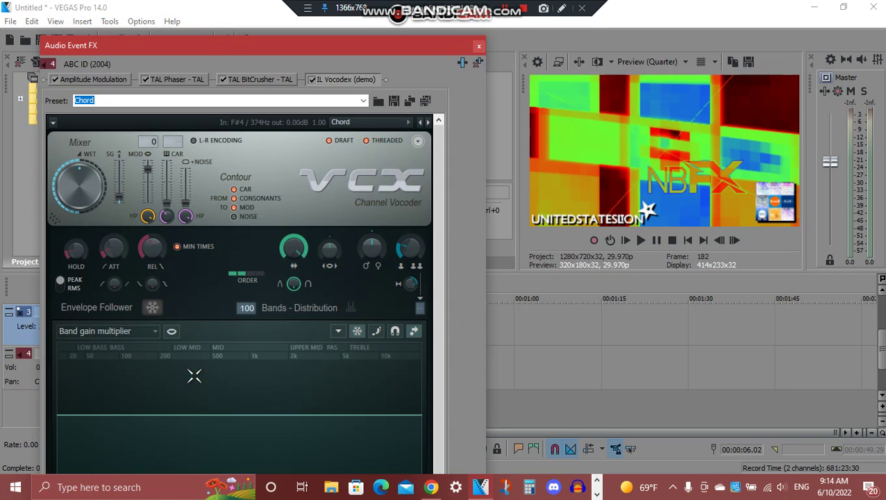
click(74, 79)
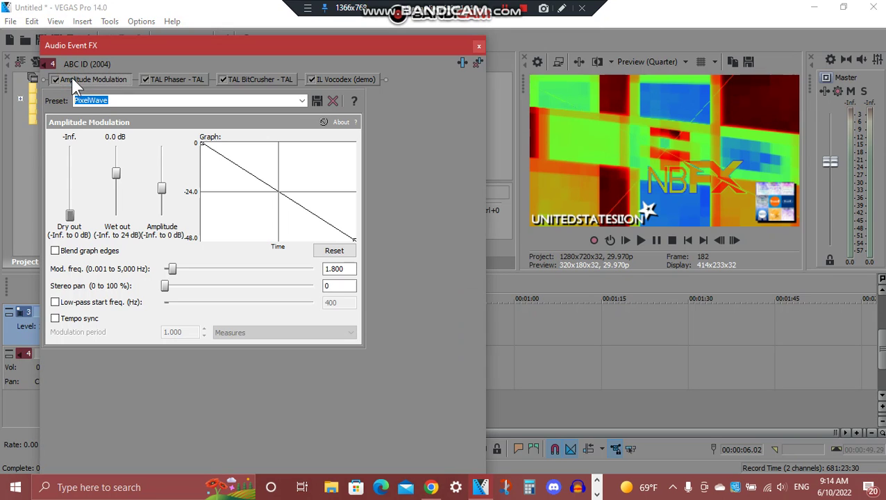
click(182, 80)
click(315, 101)
click(148, 112)
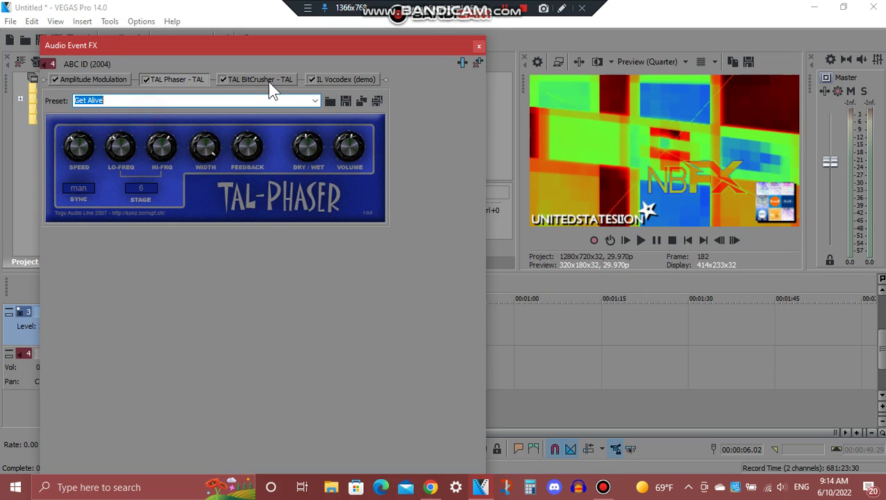
click(265, 80)
click(223, 101)
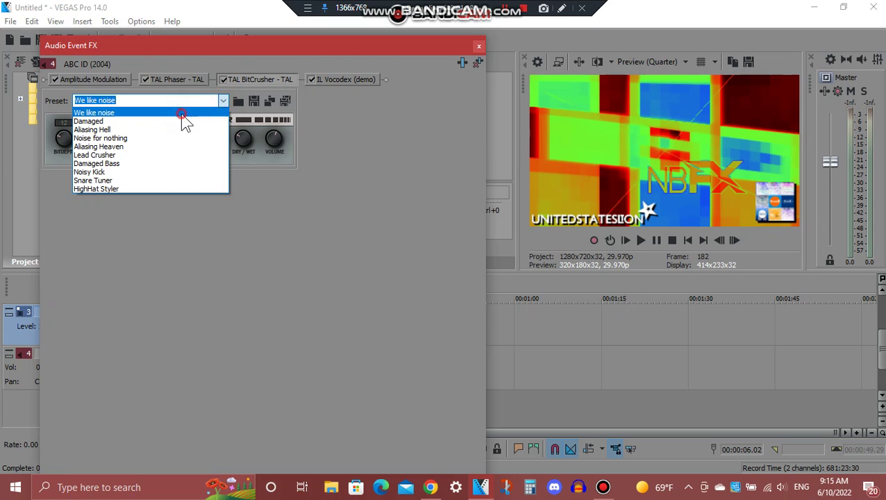
Examine the second audio clip's IL Vocodex band count, carrier and keyboard notes, and close its effects.
click(341, 79)
click(340, 80)
drag(306, 42, 284, 58)
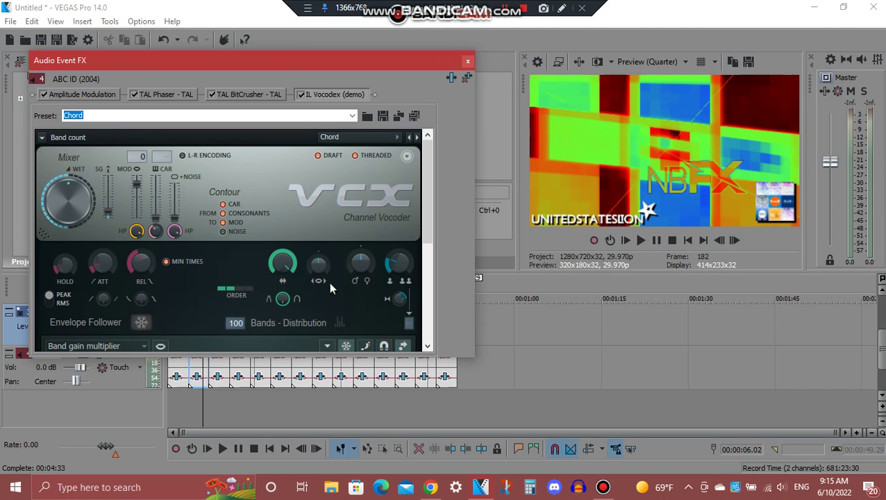
drag(426, 205, 431, 337)
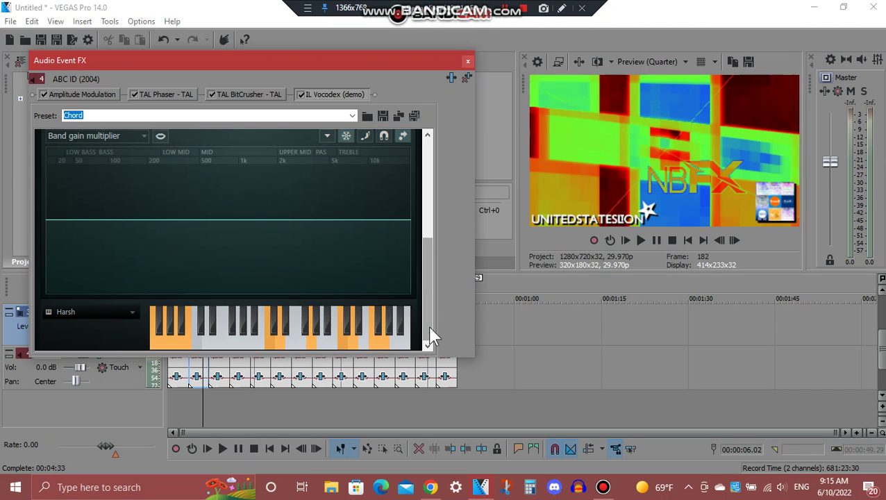
click(468, 61)
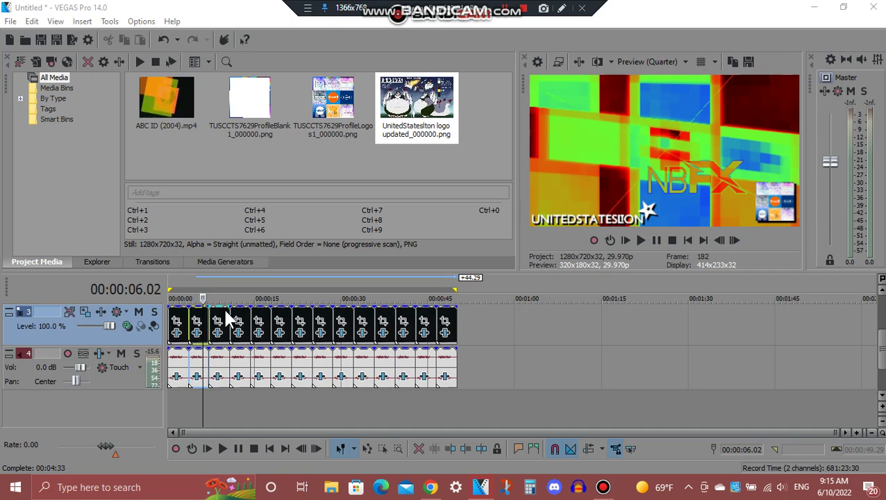
Examine the Rays and NewBlue LE Starlight settings on the third video clip.
click(223, 318)
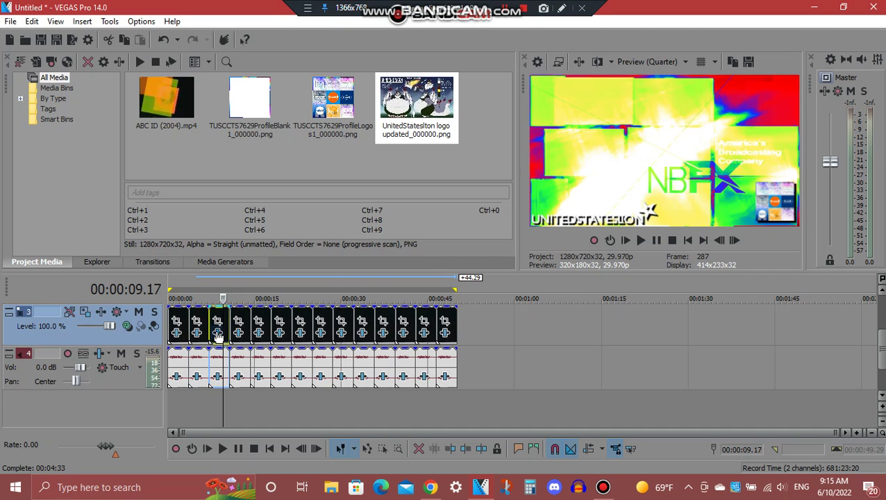
click(218, 335)
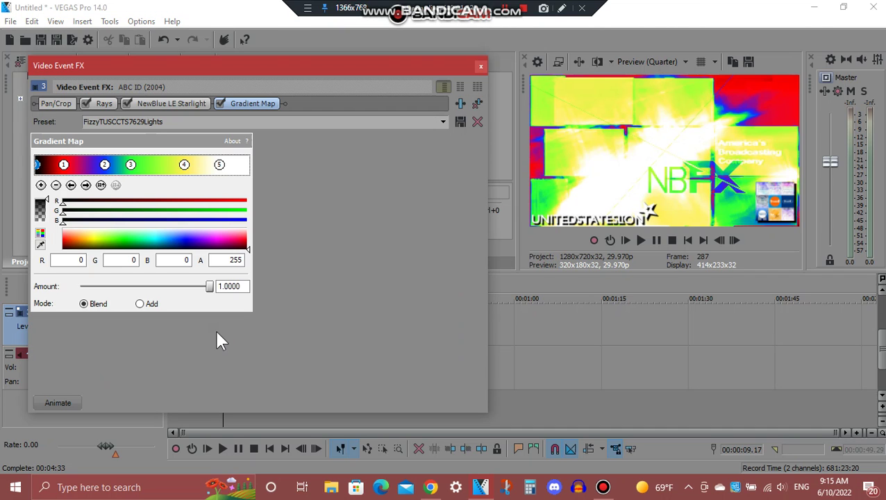
click(101, 103)
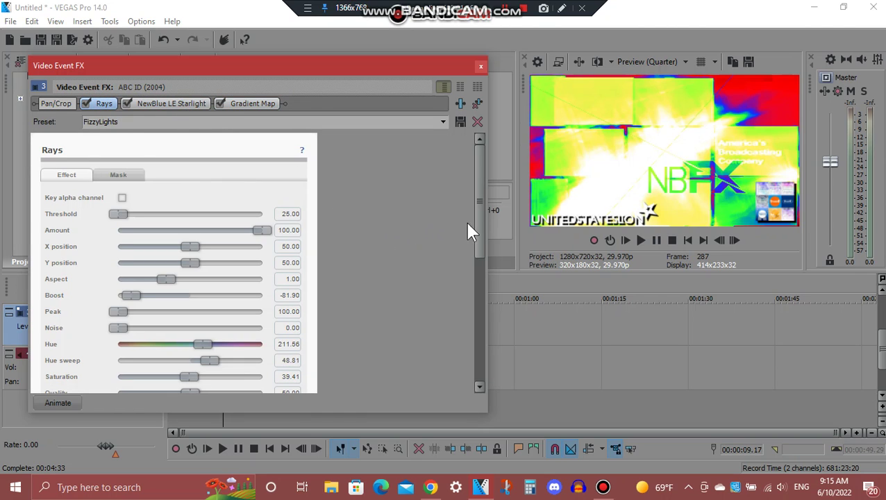
drag(478, 233, 459, 320)
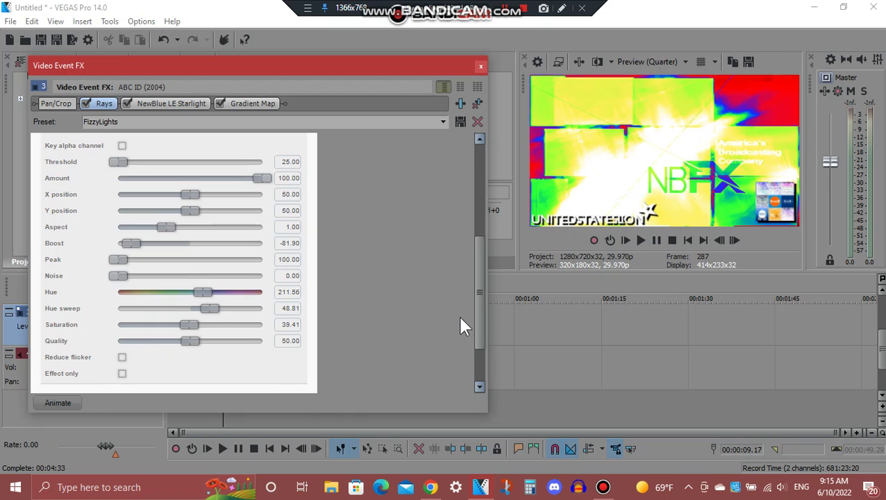
click(188, 103)
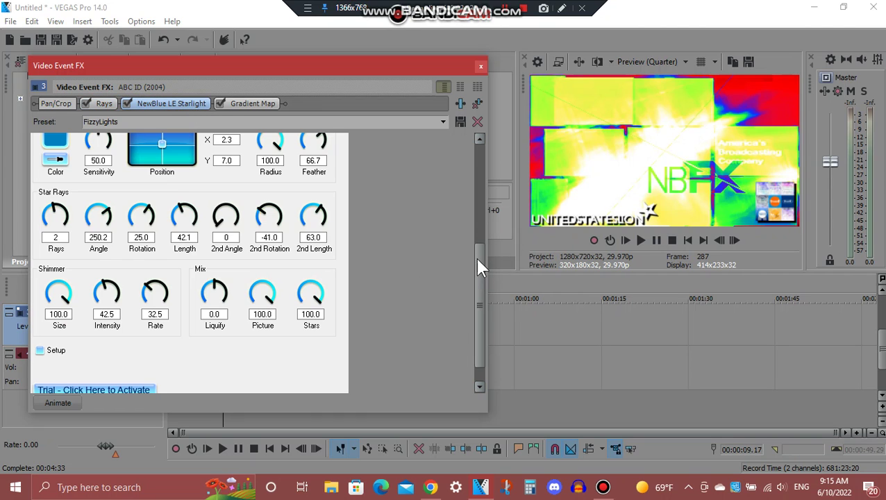
scroll(475, 243, up, 2)
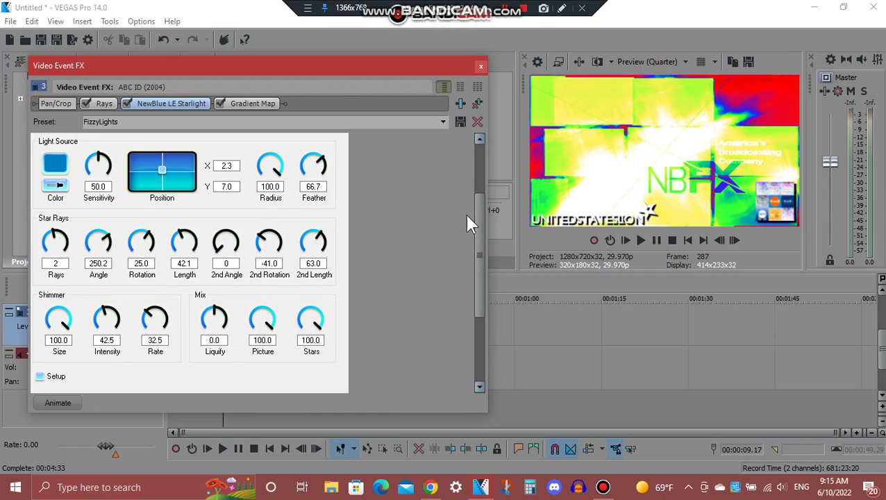
Examine the RGB values of each colour point in the third video clip's Gradient Map, then close its effects.
click(255, 102)
click(86, 186)
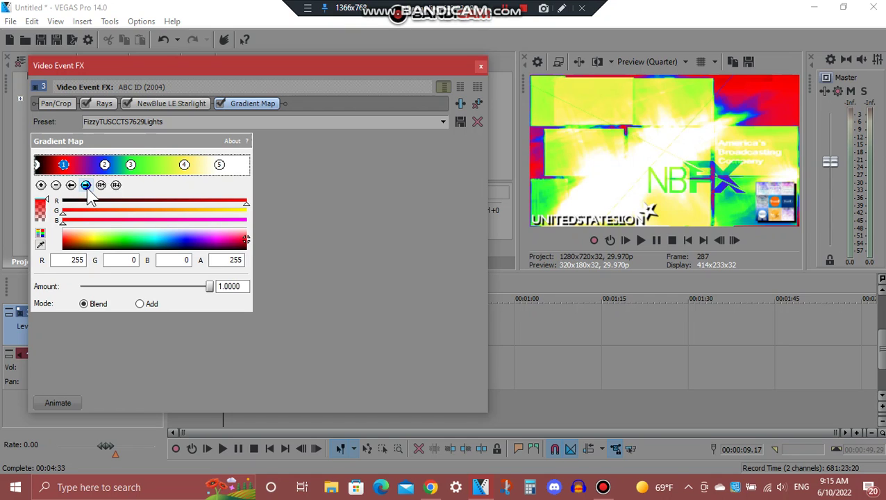
click(86, 186)
click(86, 186)
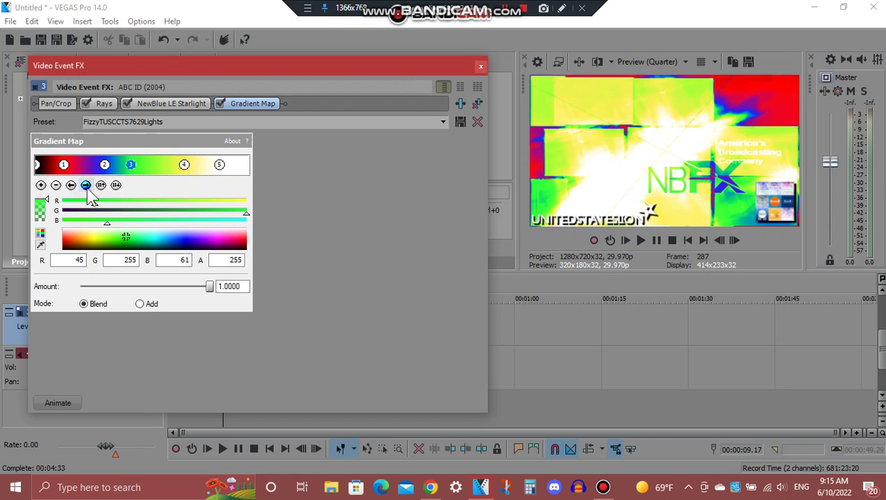
click(87, 186)
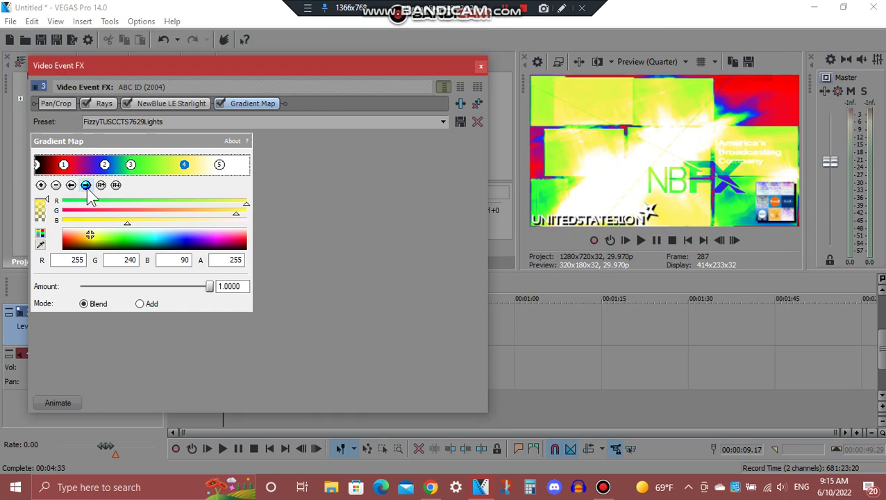
click(86, 186)
click(480, 66)
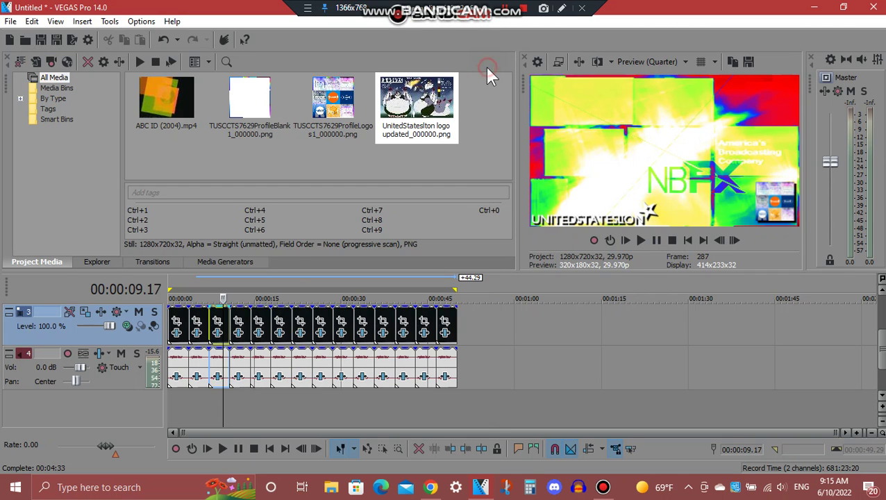
On the third audio clip, choose the WEIRD TALK preset for Orange Vocoder and show the tb_grumblebum settings.
click(218, 377)
click(88, 101)
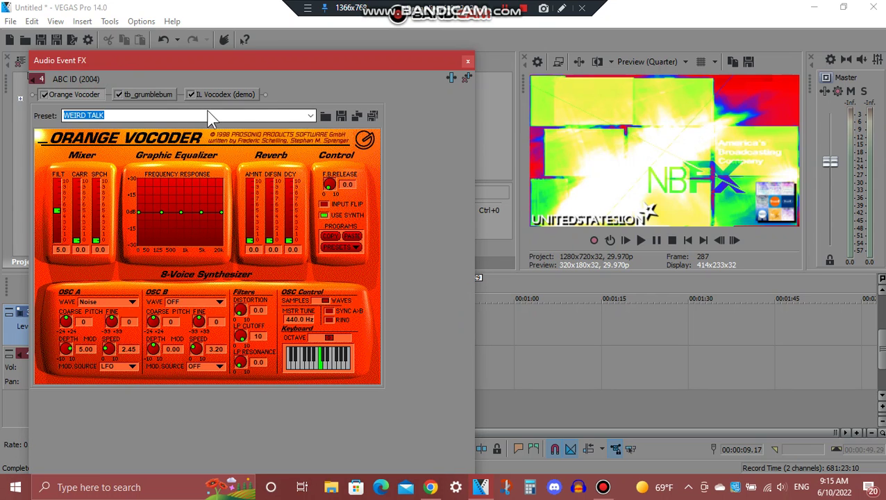
click(309, 115)
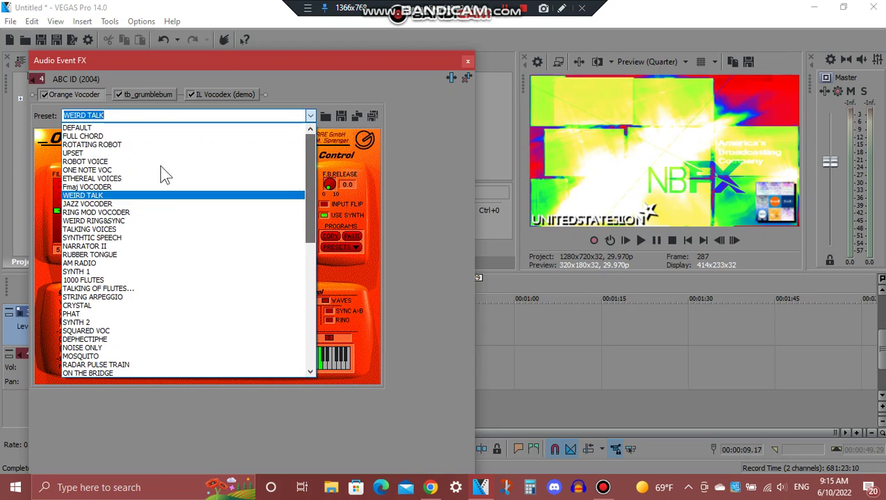
click(75, 195)
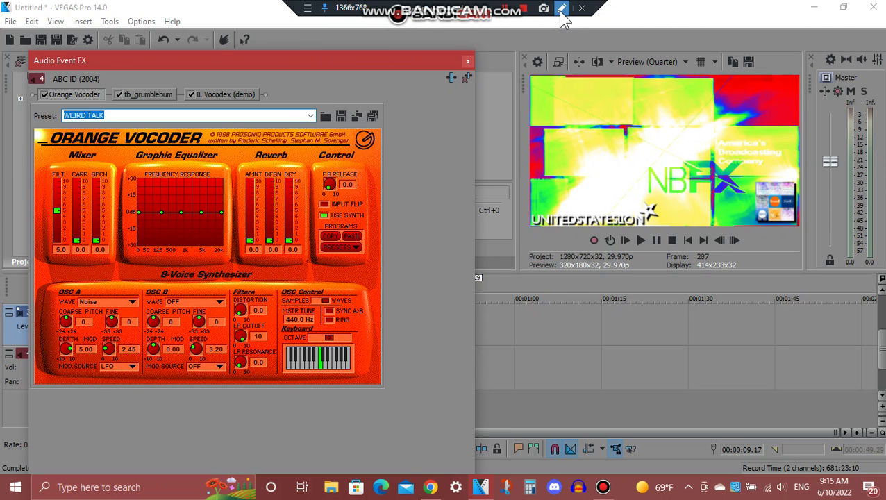
click(157, 94)
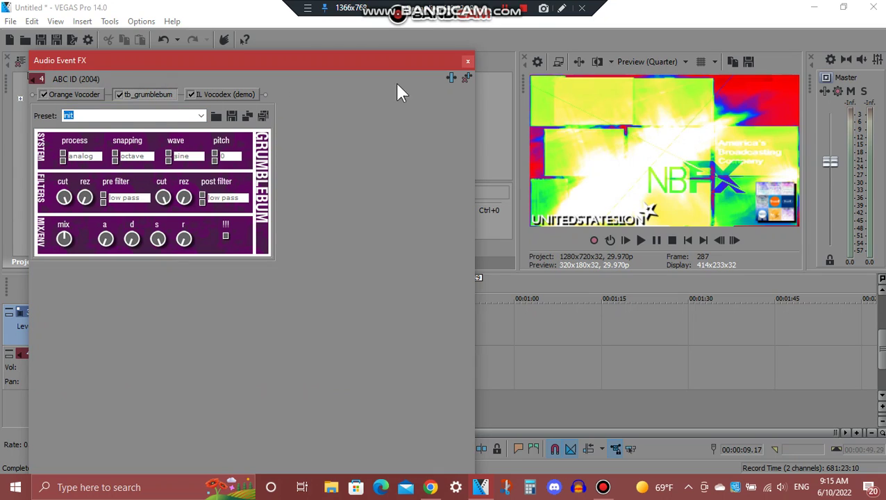
Examine the third audio clip's IL Vocodex mixer, band count, carrier and keyboard notes, and close its effects.
click(240, 97)
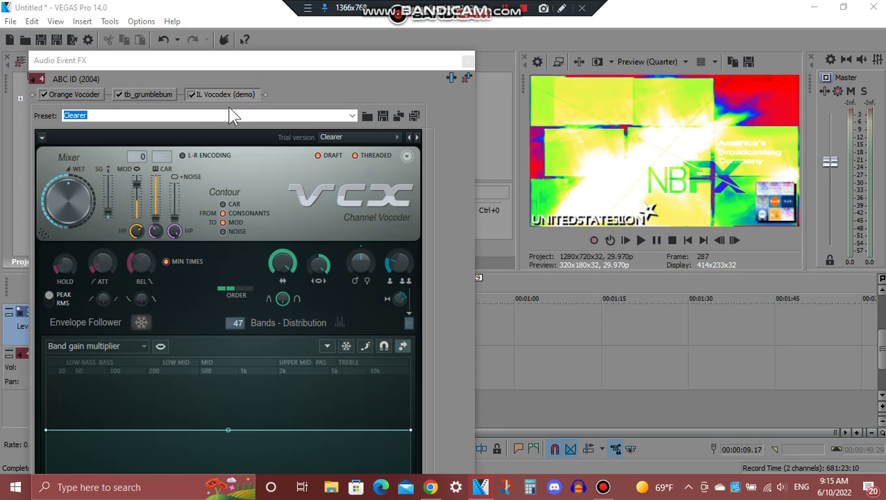
mouse_move(376, 62)
mouse_down()
mouse_move(375, 261)
mouse_move(376, 59)
mouse_up()
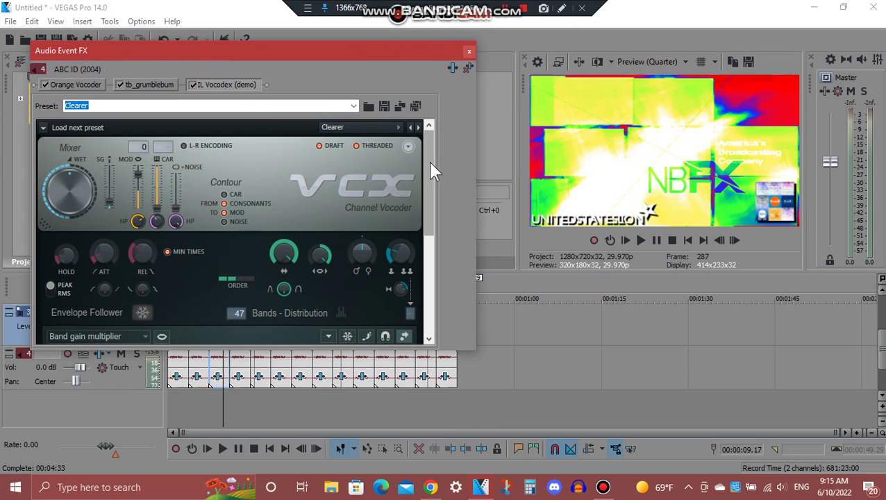
drag(429, 163, 441, 282)
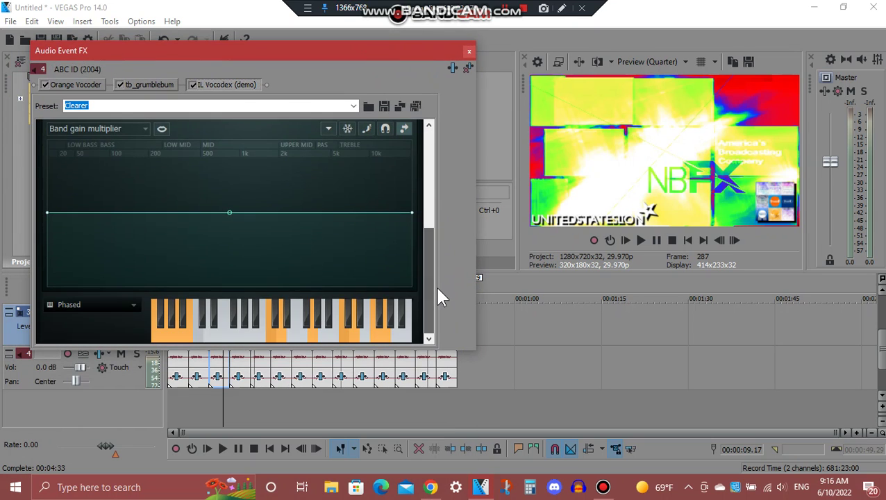
click(469, 52)
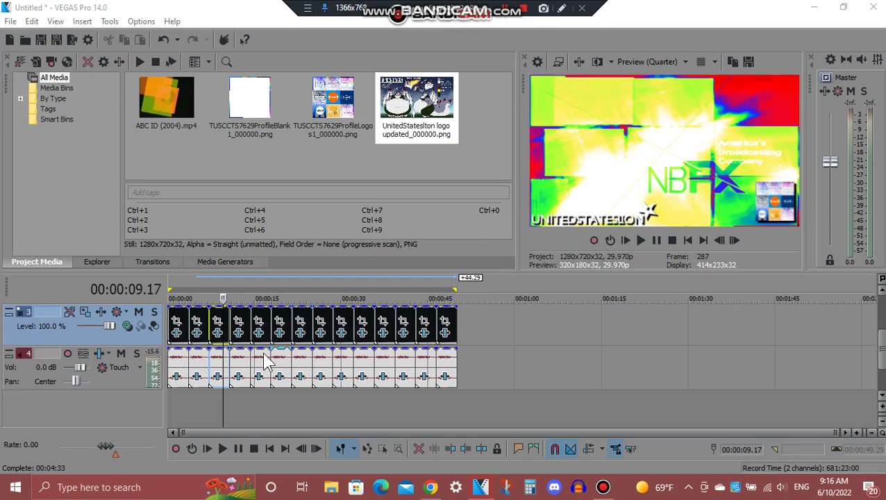
Examine the NewBlue LE Starlight and Rays settings on the fourth video clip.
click(242, 309)
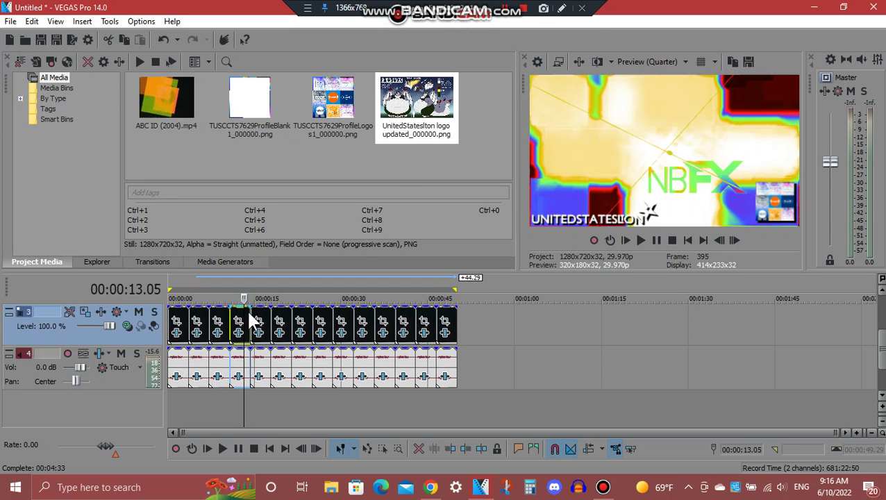
scroll(247, 309, up, 2)
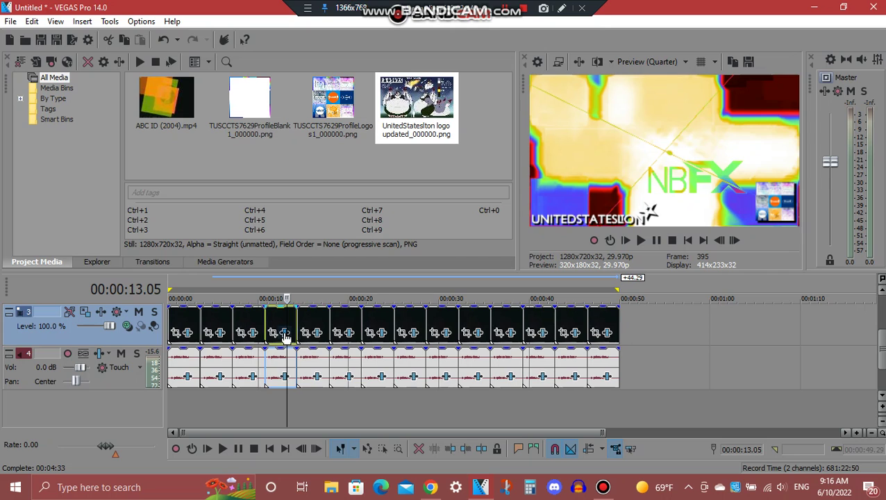
click(285, 333)
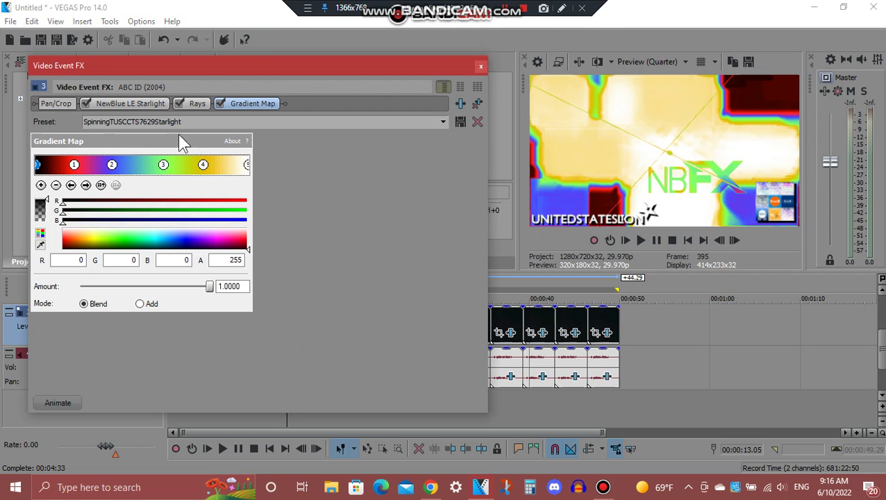
click(150, 103)
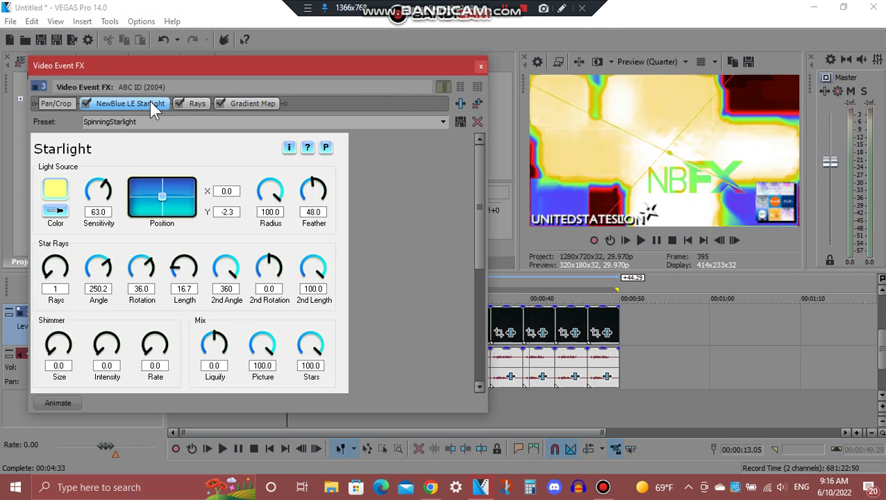
click(188, 104)
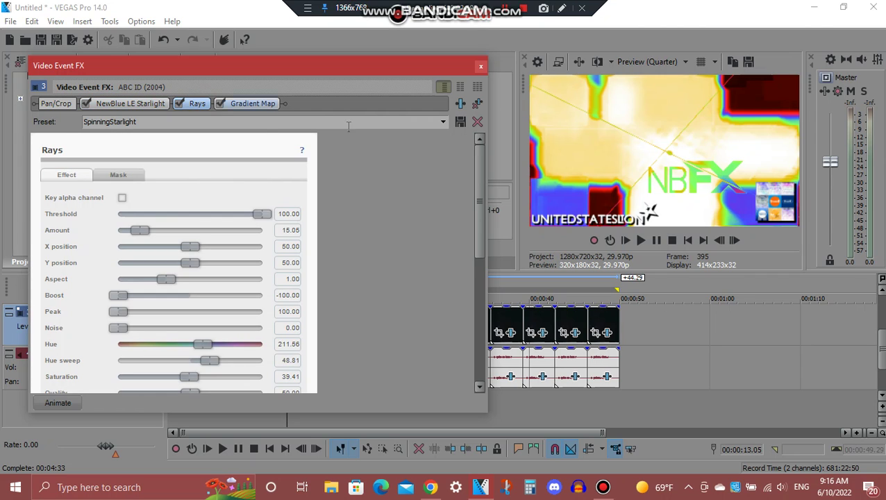
drag(478, 188, 478, 258)
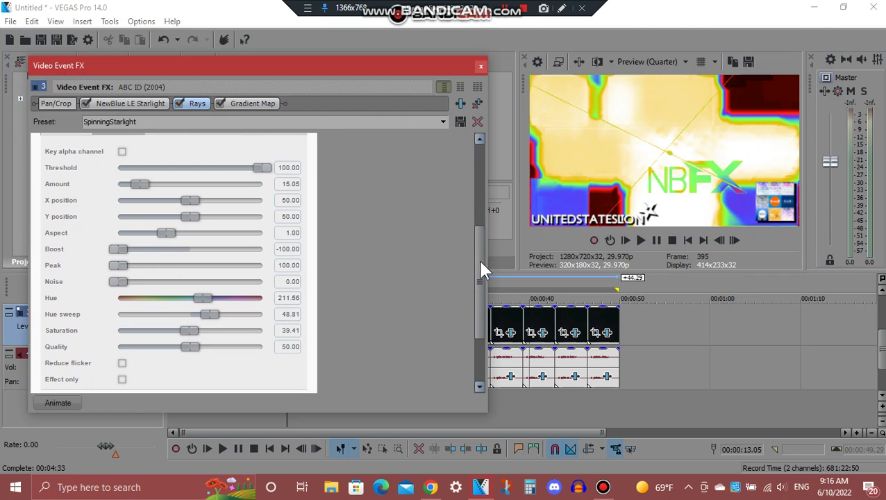
Examine the RGB values of each colour point in the fourth video clip's Gradient Map, then close its effects.
click(264, 104)
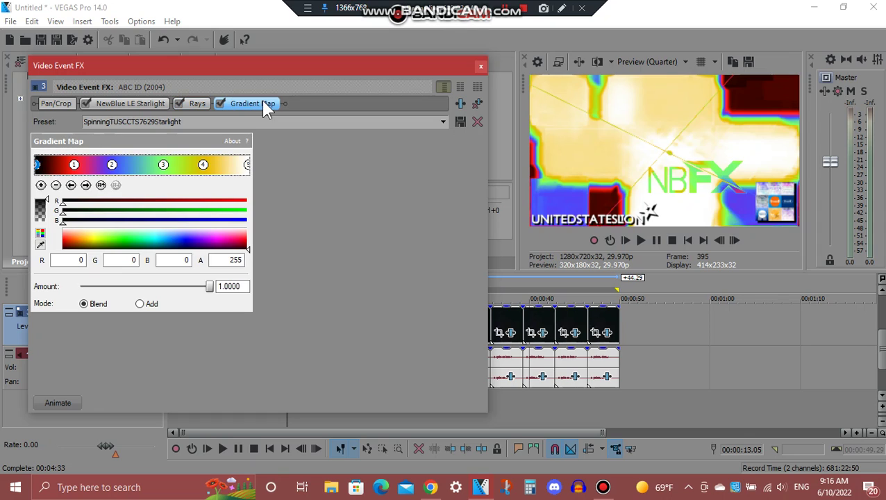
click(85, 185)
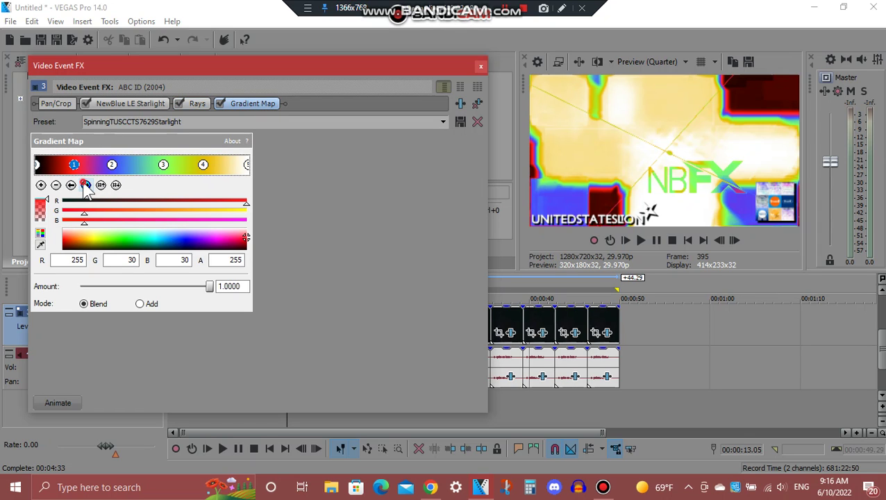
click(85, 186)
click(85, 185)
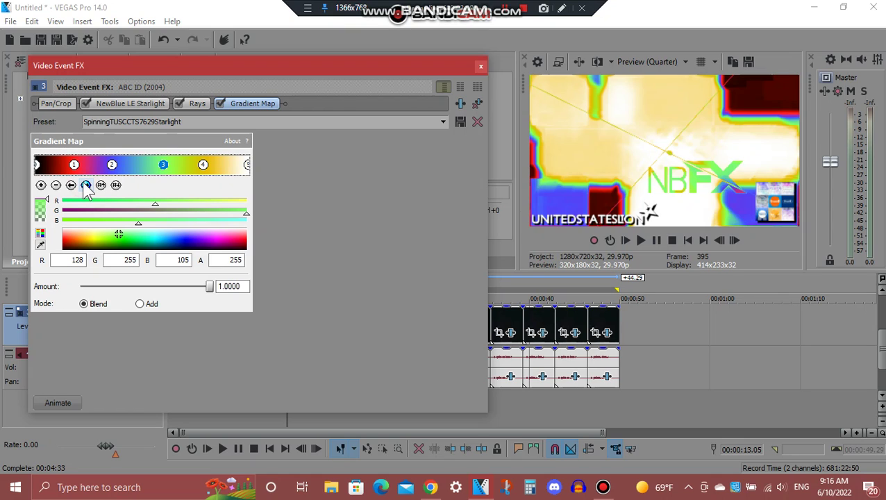
click(85, 185)
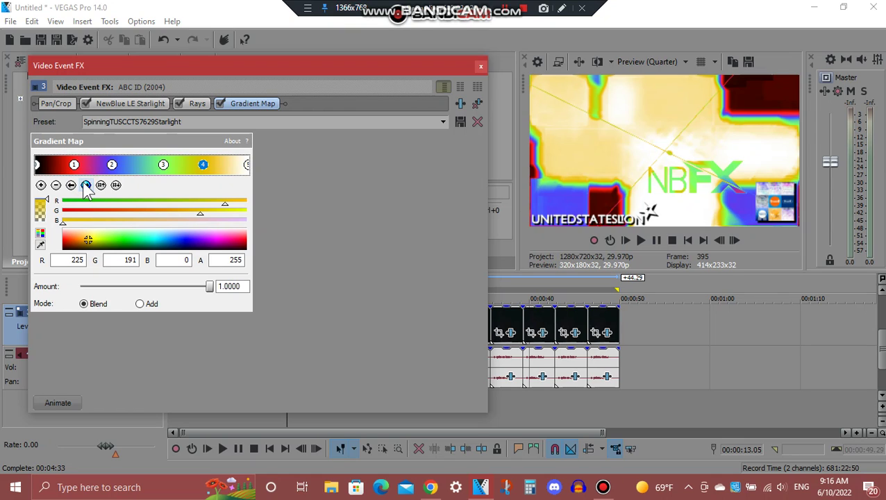
click(86, 186)
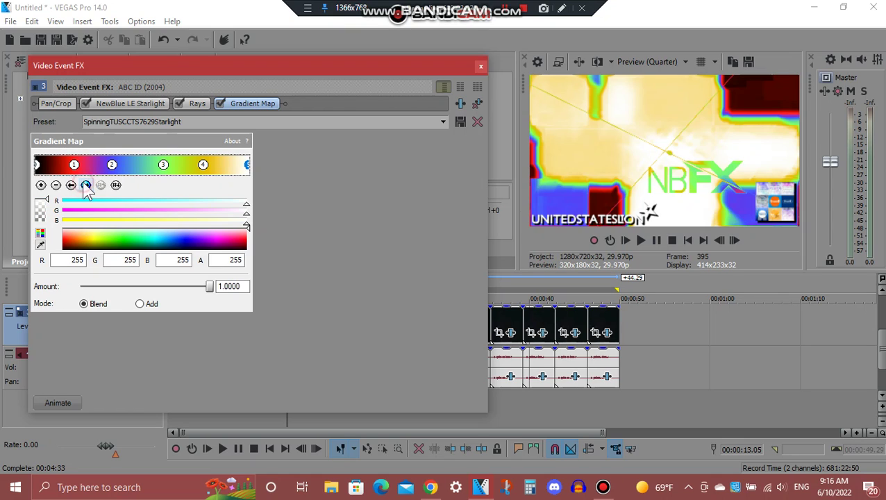
click(480, 67)
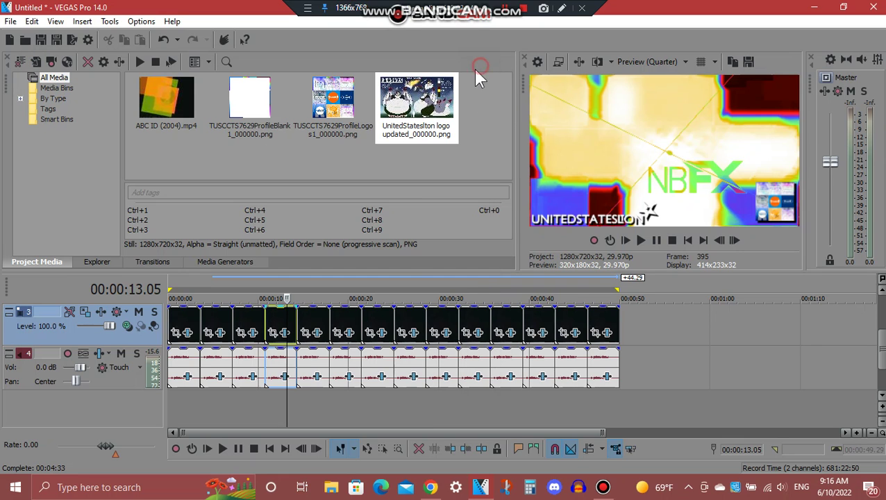
Examine the ERZATZ and IL Vocodex presets and settings on the fourth audio clip.
click(284, 377)
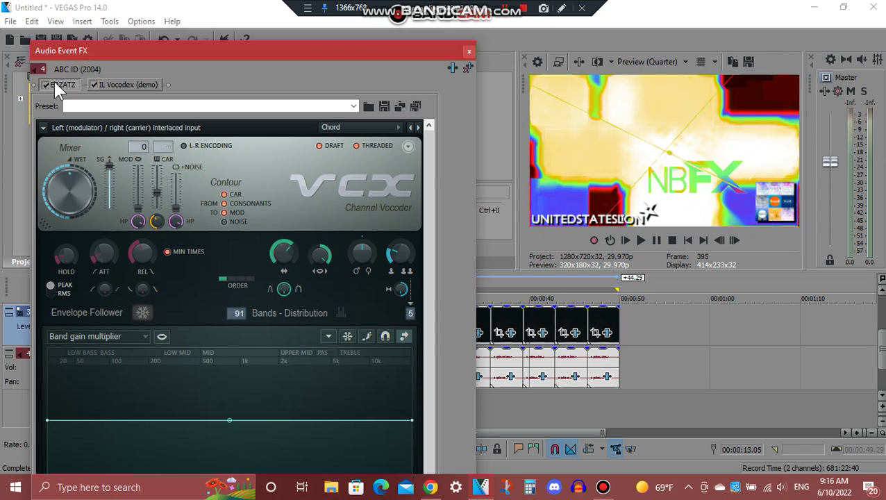
click(59, 85)
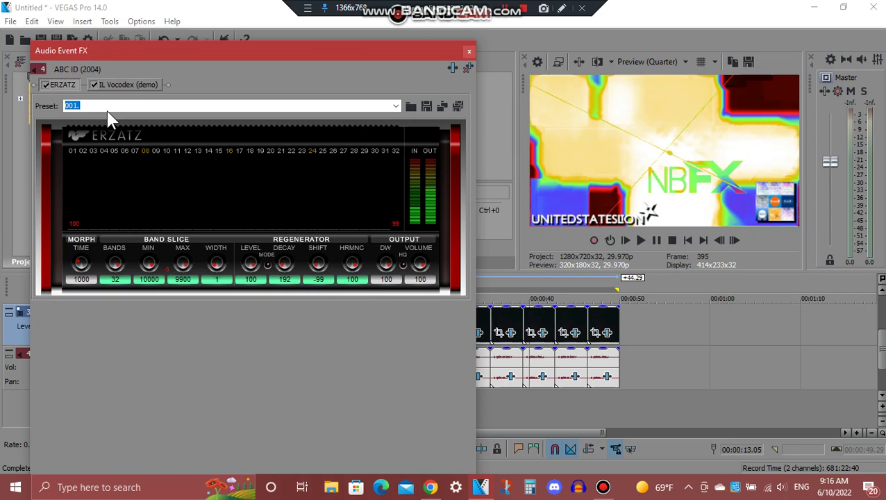
click(131, 87)
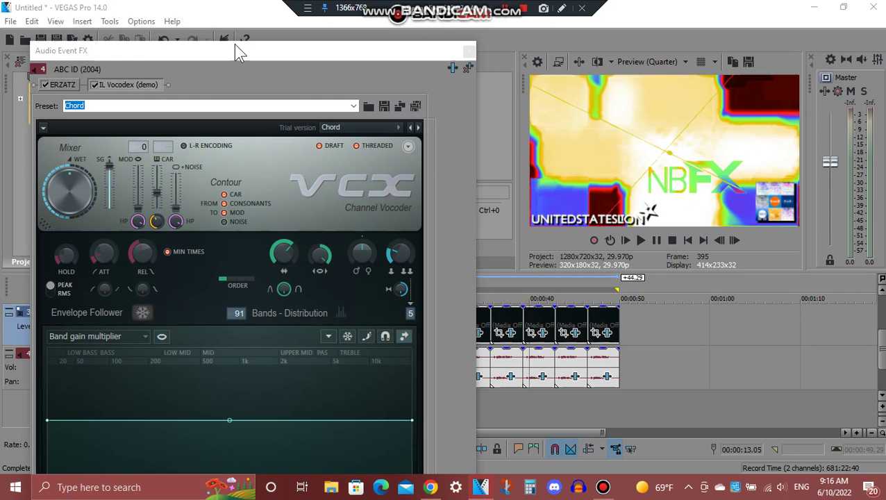
drag(230, 42, 215, 69)
Add the red on-screen note "The preset must be Chord... every SpinningXStarlight effect has Chord preset" over the vocoder, then leave drawing mode.
click(562, 8)
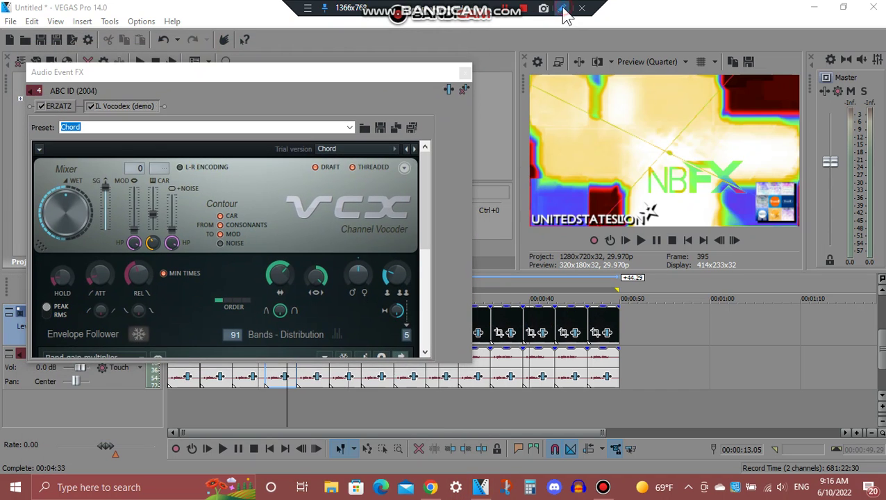
text(The)
text(pr)
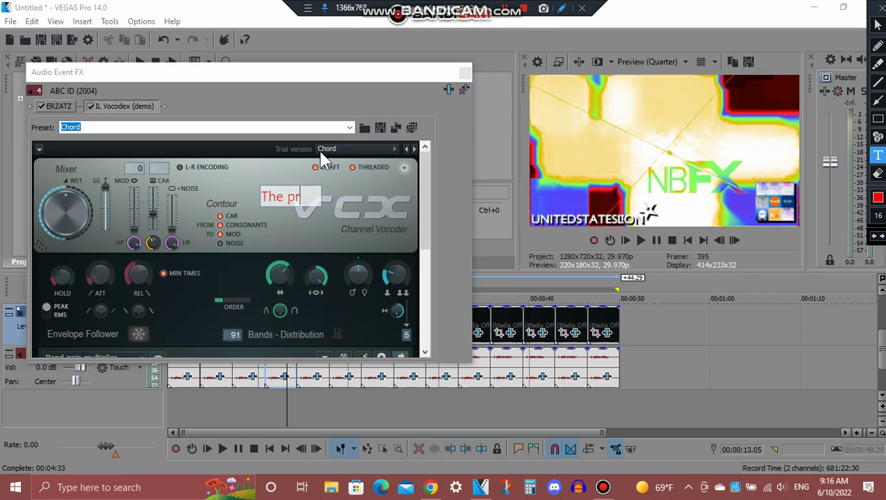
text(eset must be chord)
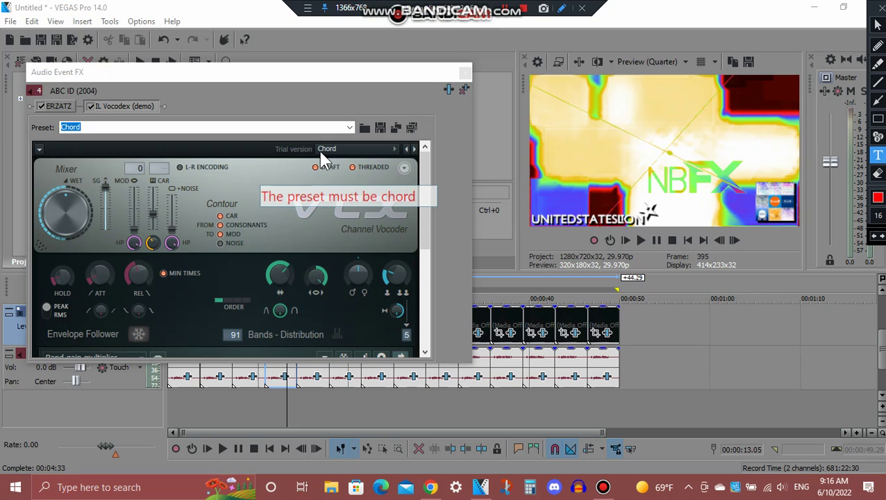
key(BackSpace)
key(BackSpace)
key(BackSpace)
text(Chord...)
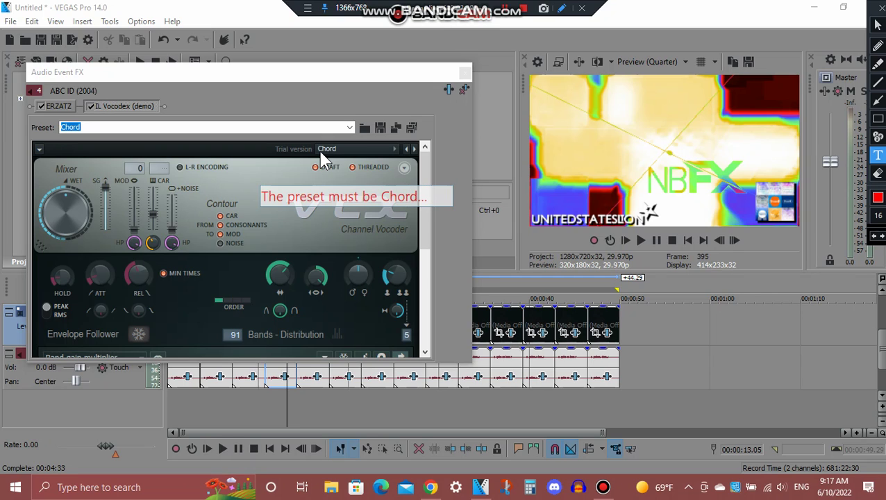
text( evr)
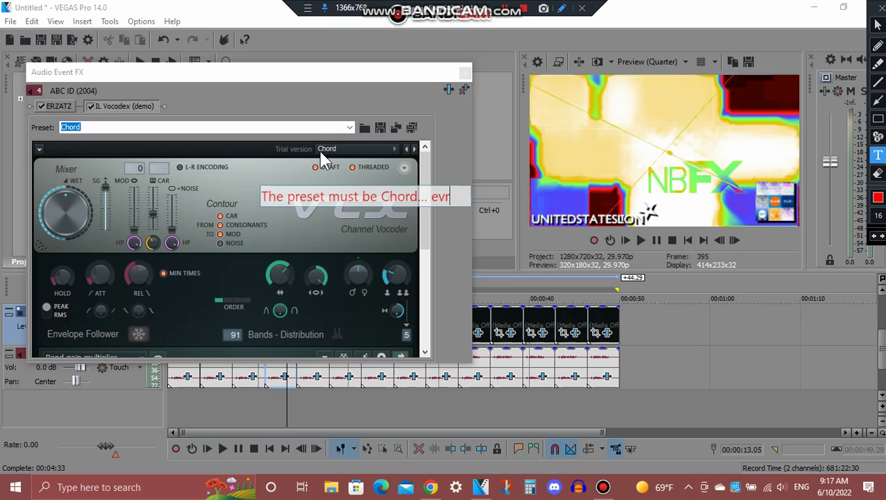
key(BackSpace)
text(ery Sp)
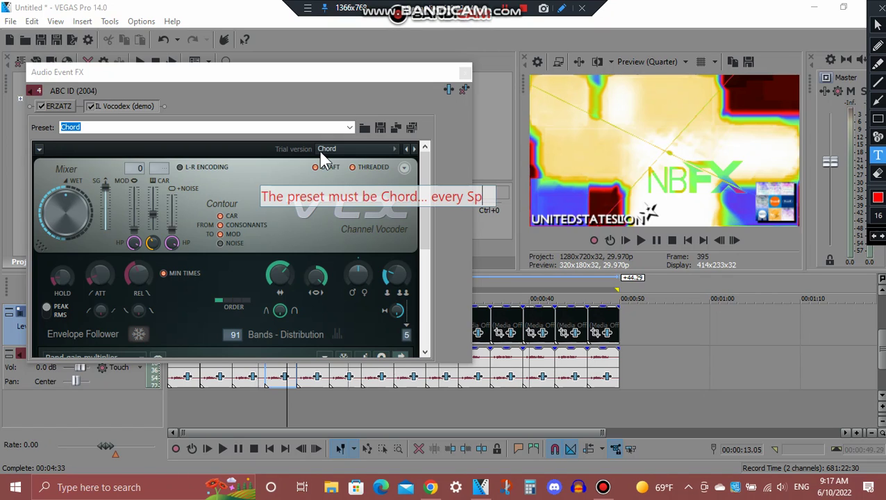
text(inning)
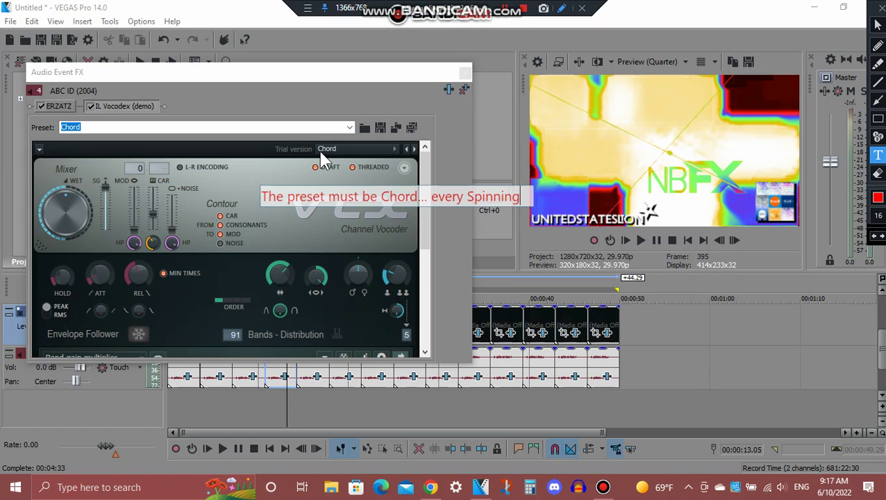
text(XStar)
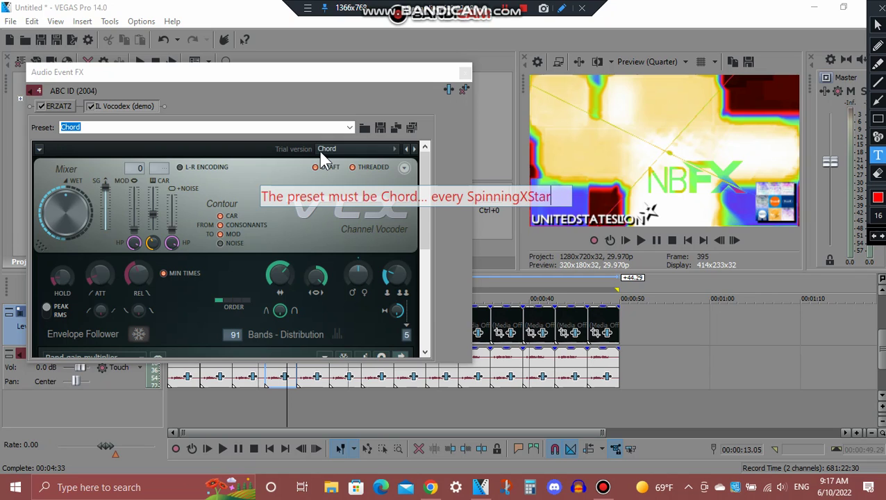
text(light effect has Chord preset)
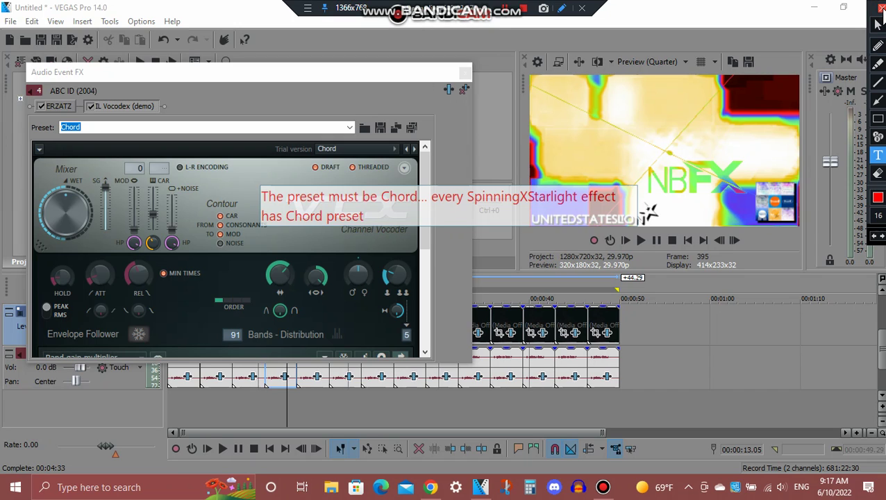
click(877, 24)
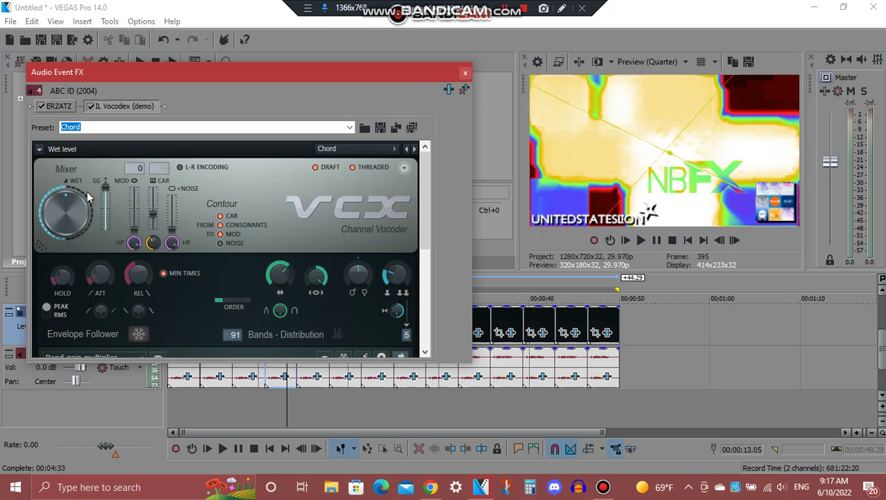
Examine the fourth audio clip's IL Vocodex band gain curve, carrier and keyboard notes, and close its effects.
drag(425, 214, 441, 333)
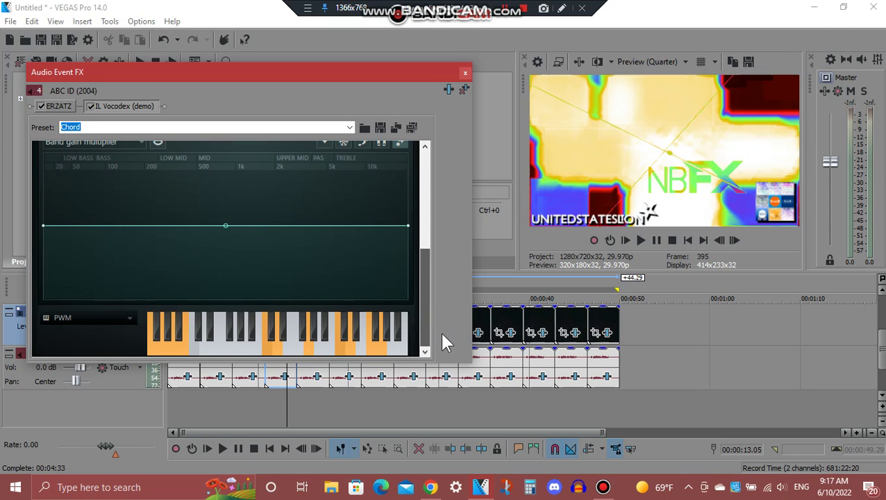
click(464, 74)
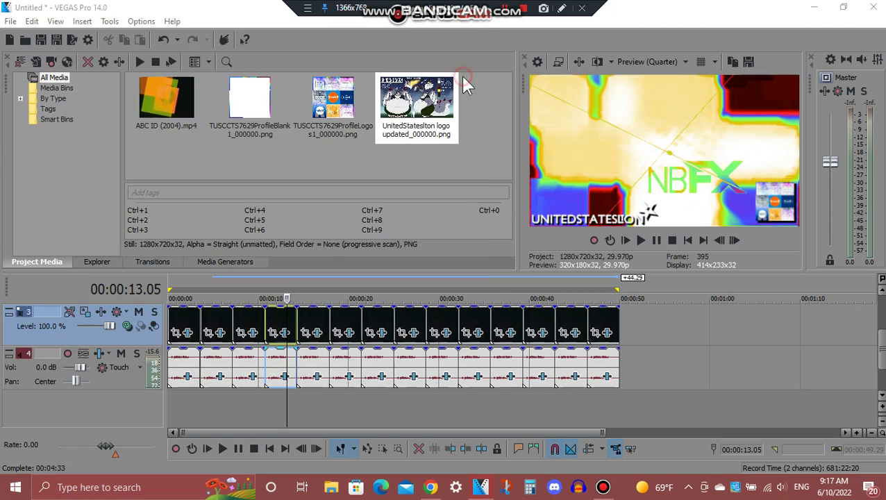
Examine the Light Rays and NewBlue LE Neon Lights presets and settings on the fifth video clip.
click(314, 320)
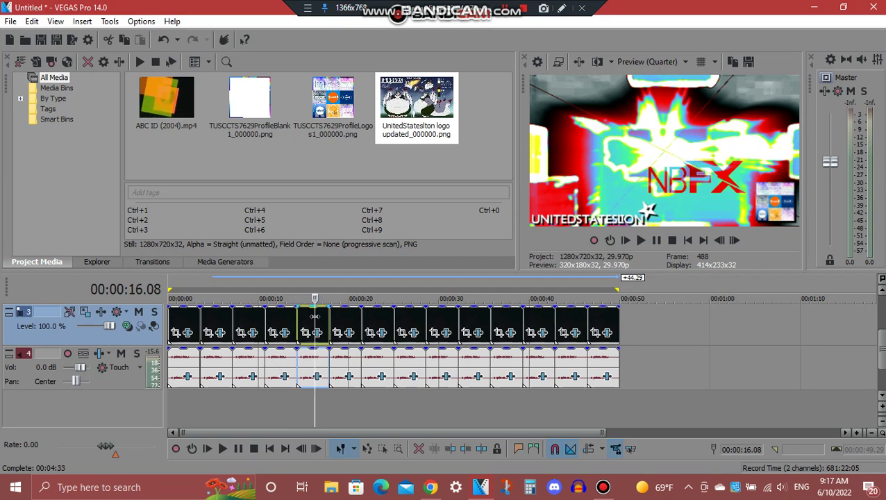
click(317, 333)
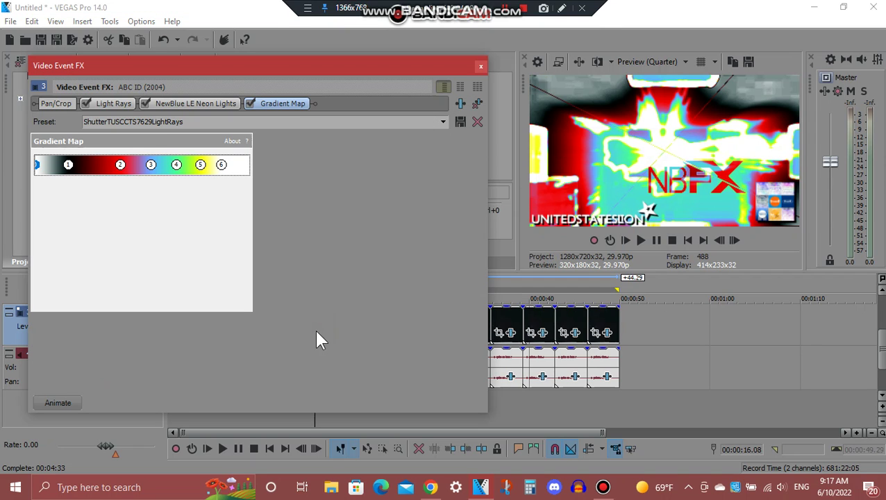
click(118, 100)
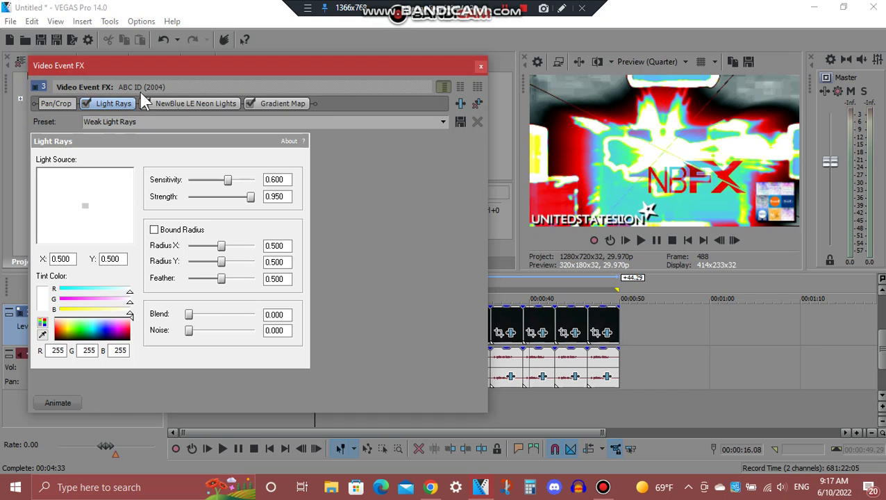
double_click(285, 196)
click(166, 106)
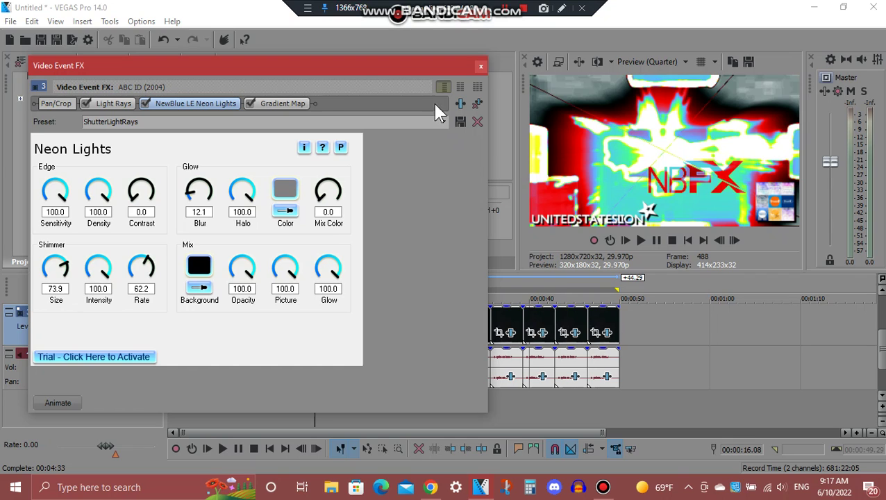
Examine the RGB values of each colour point in the fifth video clip's Gradient Map, then close its effects.
click(304, 104)
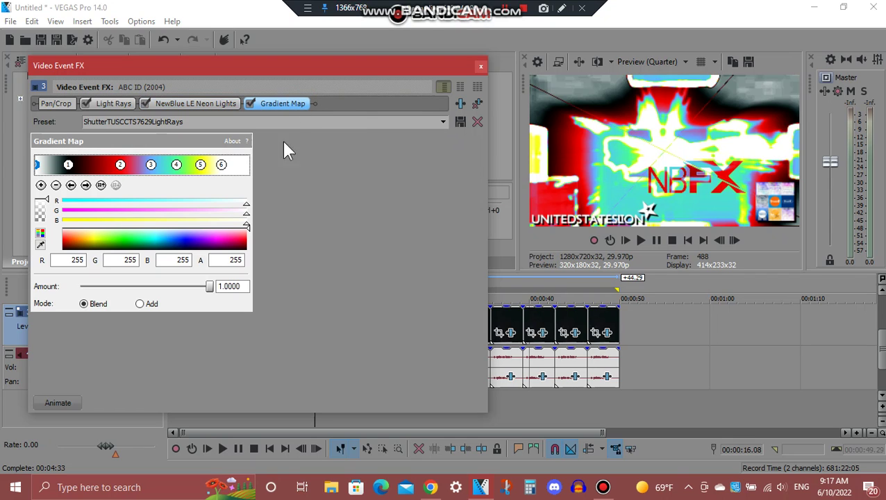
click(85, 185)
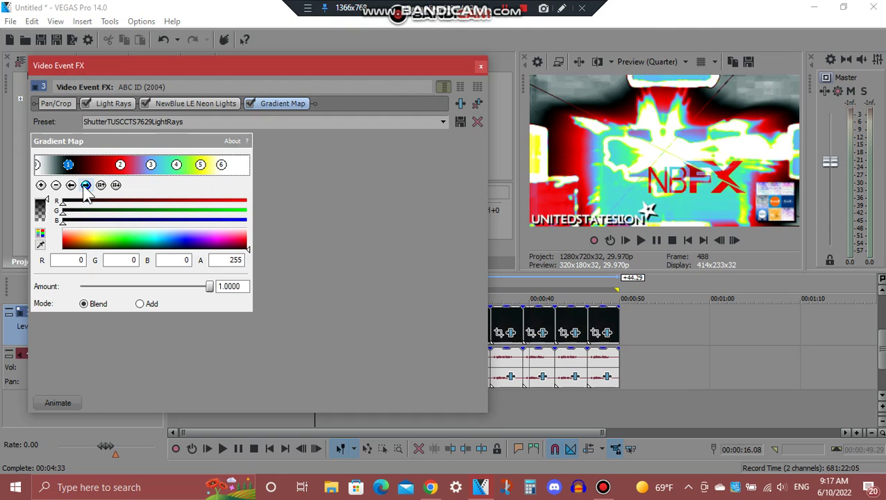
click(85, 186)
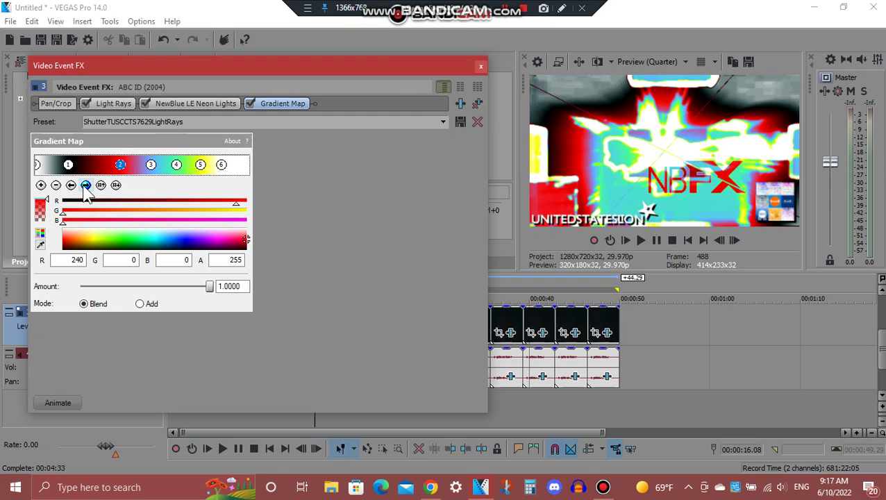
click(85, 185)
click(86, 186)
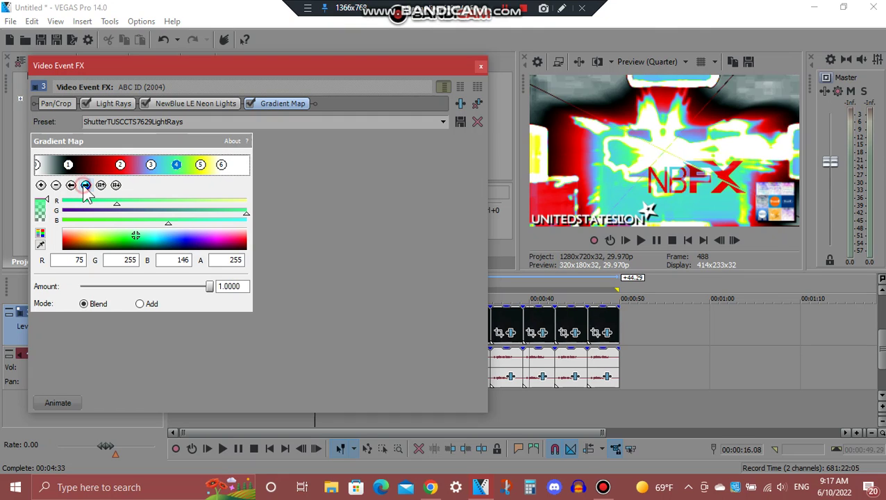
click(85, 185)
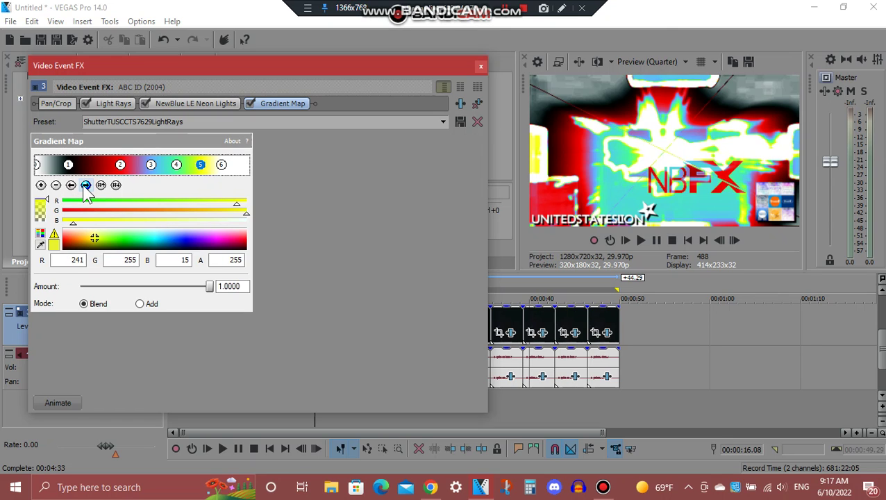
click(85, 186)
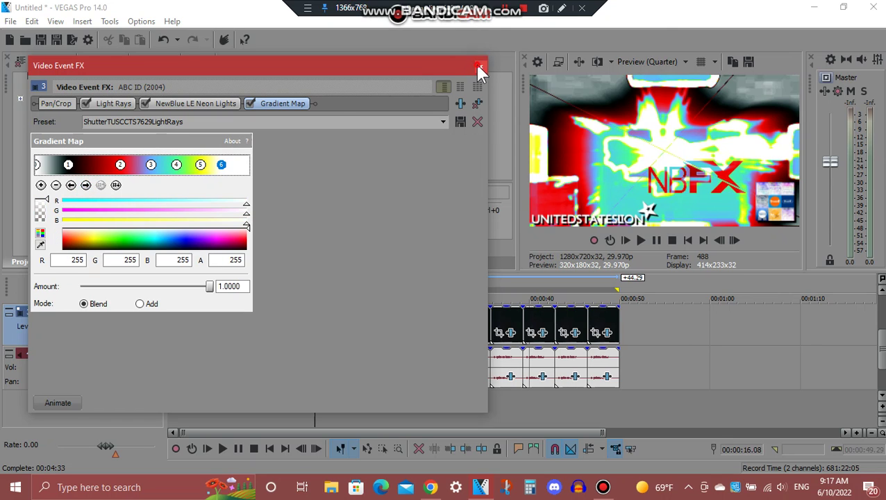
click(480, 68)
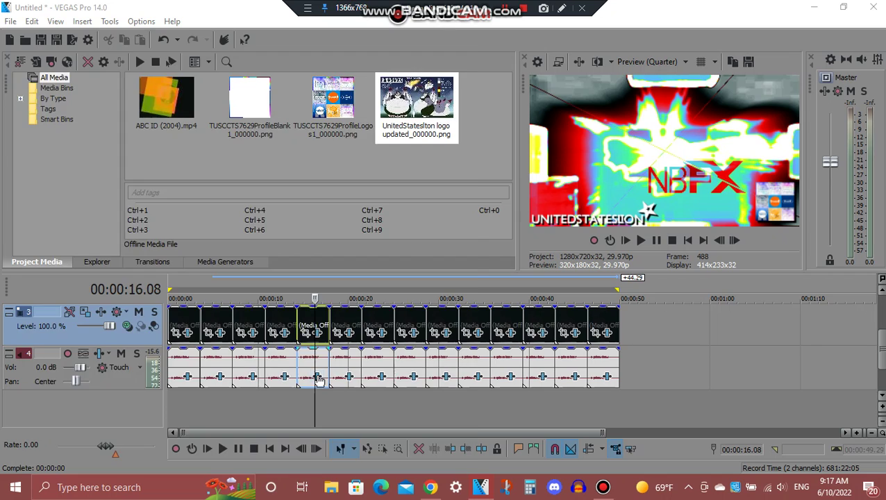
Examine the ExpressFX Flange/Wah-Wah and IL Vocodex settings on the fifth audio clip, including the carrier and keyboard notes, and close its effects.
click(318, 377)
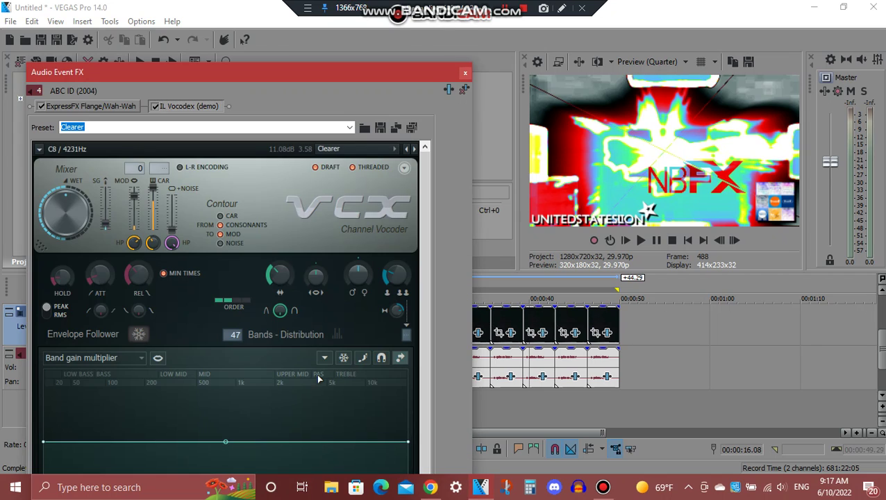
click(123, 107)
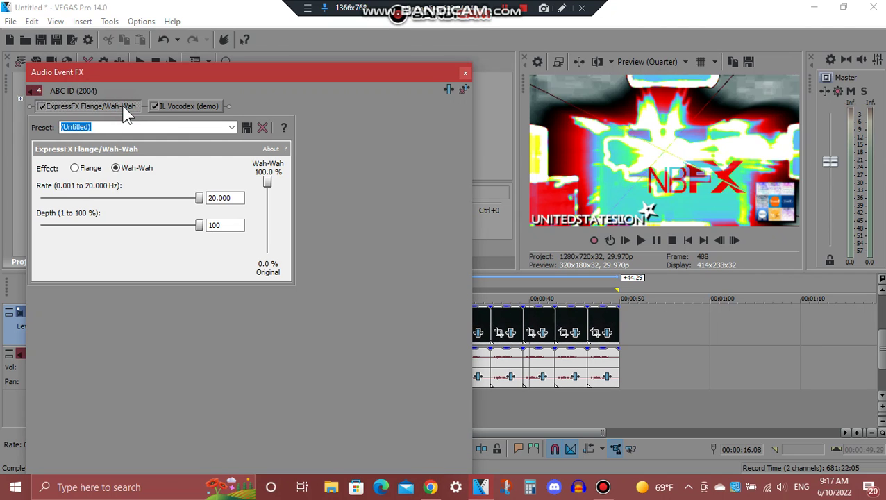
click(186, 105)
drag(367, 65, 399, 108)
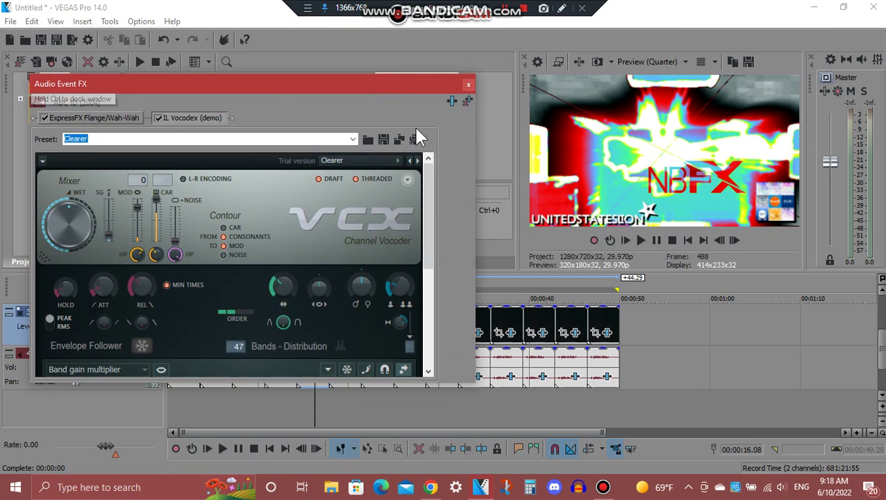
drag(425, 200, 429, 354)
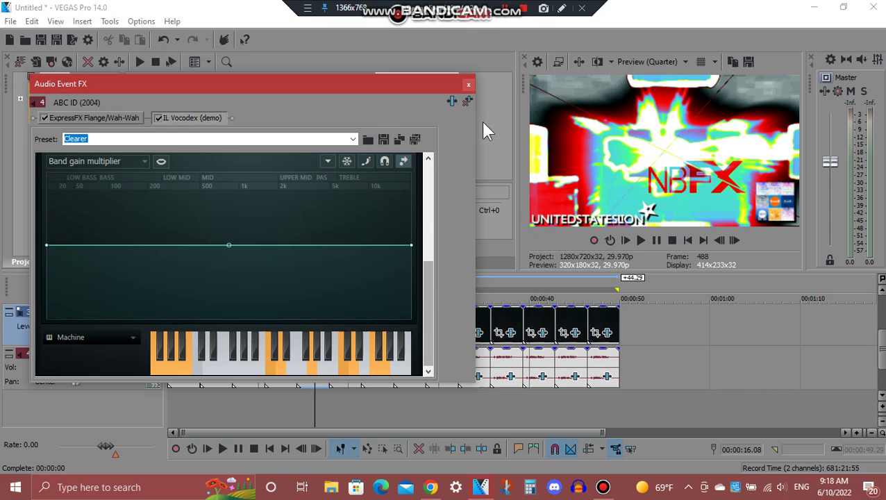
click(469, 84)
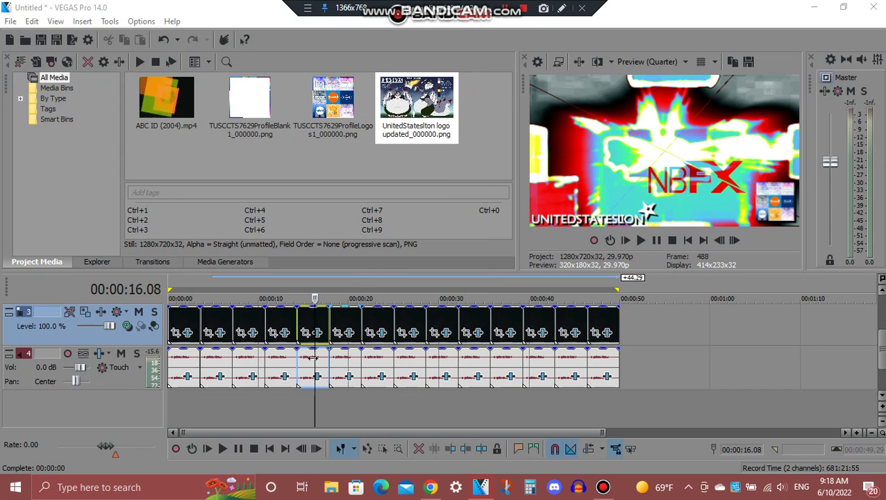
Examine the presets and settings of the first Swirl, Rays and second Swirl effects on the sixth video clip.
click(349, 322)
click(347, 333)
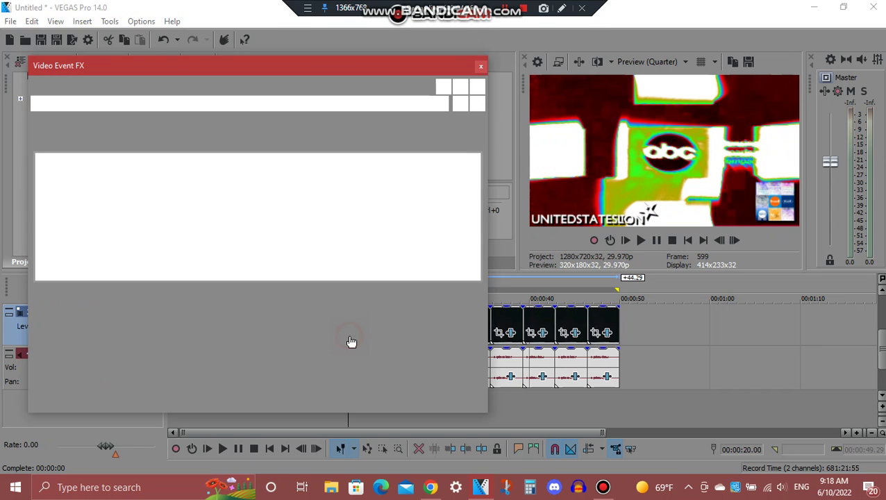
click(101, 105)
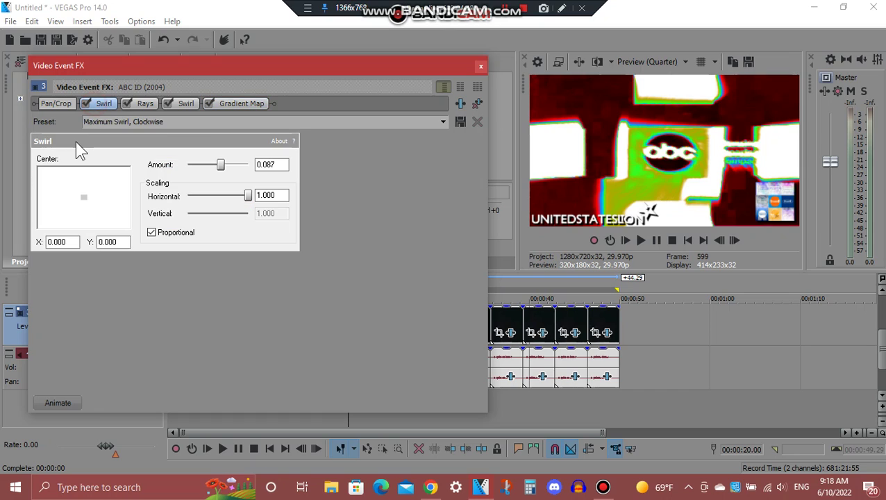
click(149, 105)
drag(475, 187, 485, 259)
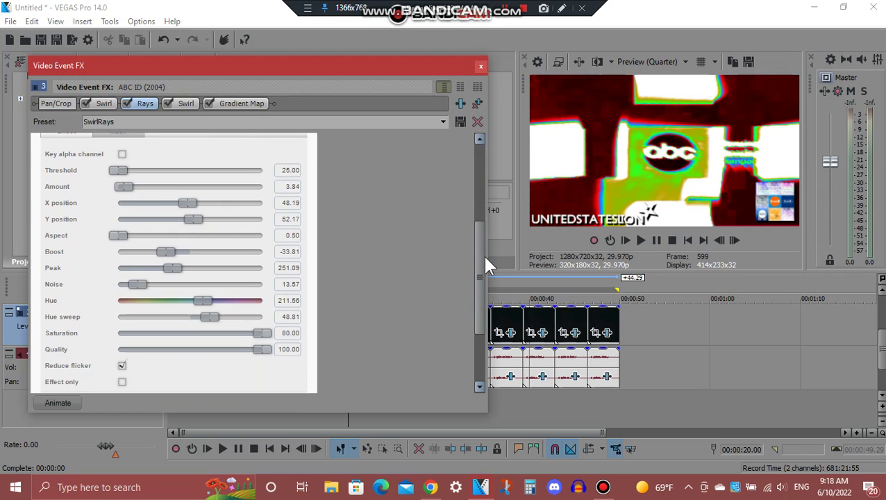
click(186, 111)
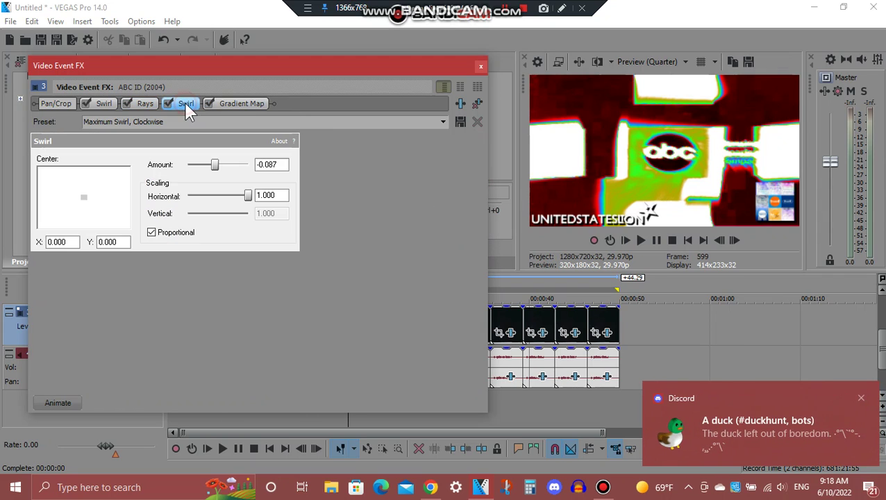
Examine the RGB values of each colour point in the sixth video clip's Gradient Map, then close its effects.
click(228, 108)
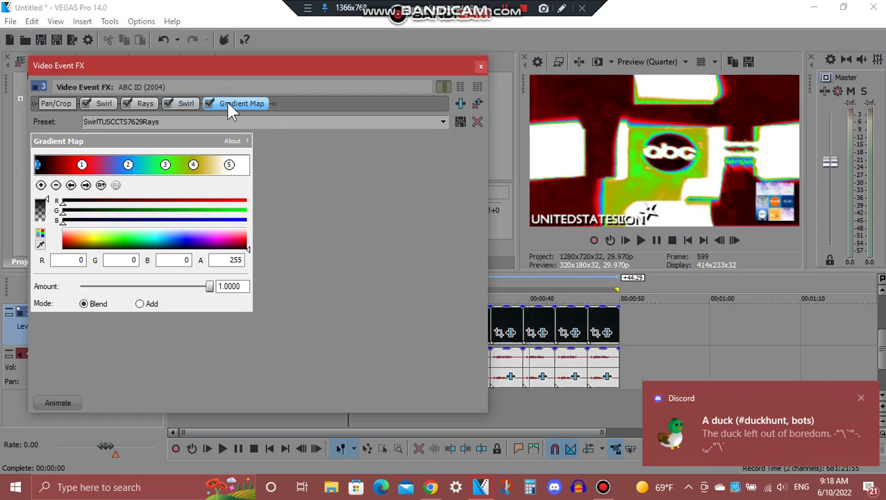
click(85, 184)
click(85, 185)
click(86, 185)
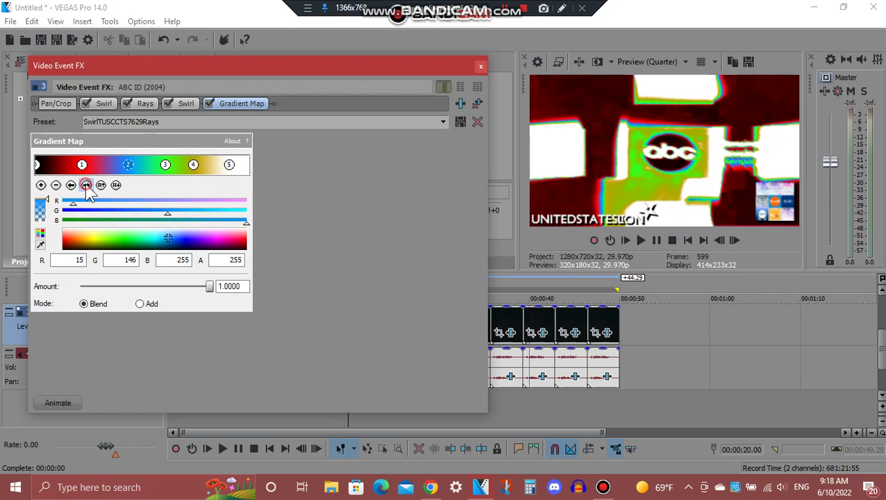
click(86, 185)
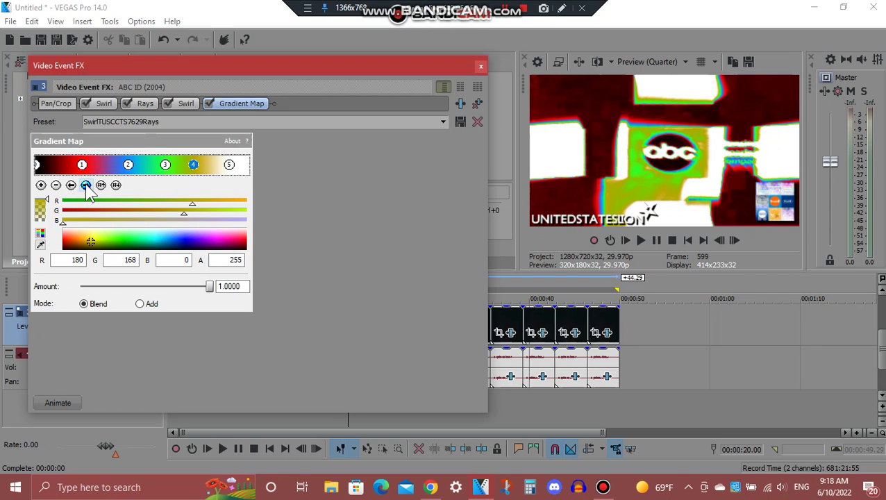
click(86, 185)
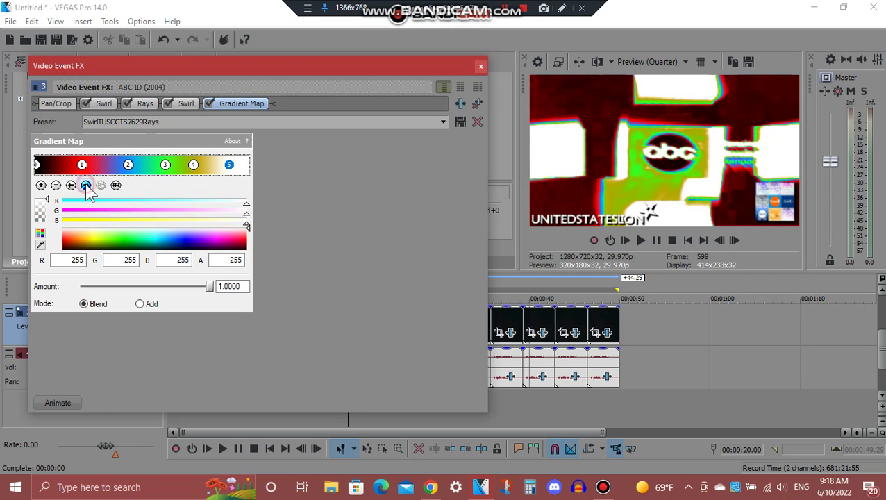
click(481, 67)
Examine the ERZATZ and IL Vocodex presets and settings on the sixth audio clip, including the carrier and keyboard notes, and close its effects.
click(351, 377)
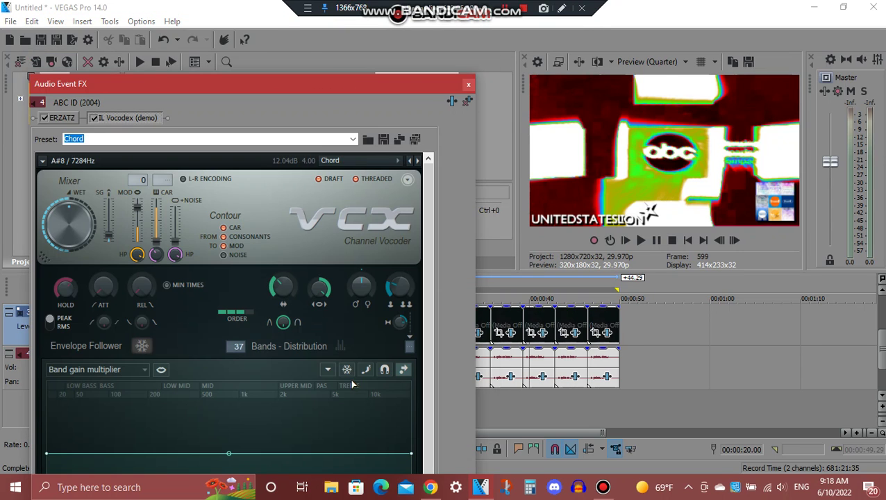
click(66, 120)
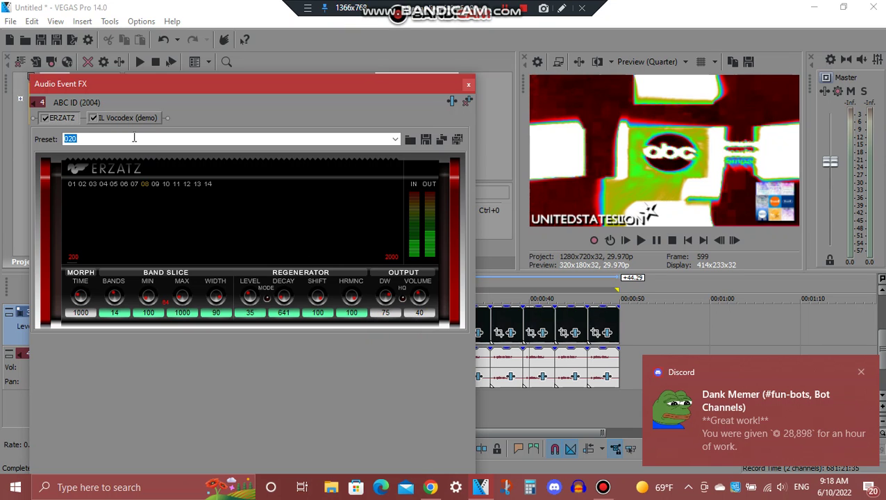
click(125, 118)
mouse_move(220, 83)
mouse_down()
mouse_move(224, 278)
mouse_move(221, 68)
mouse_up()
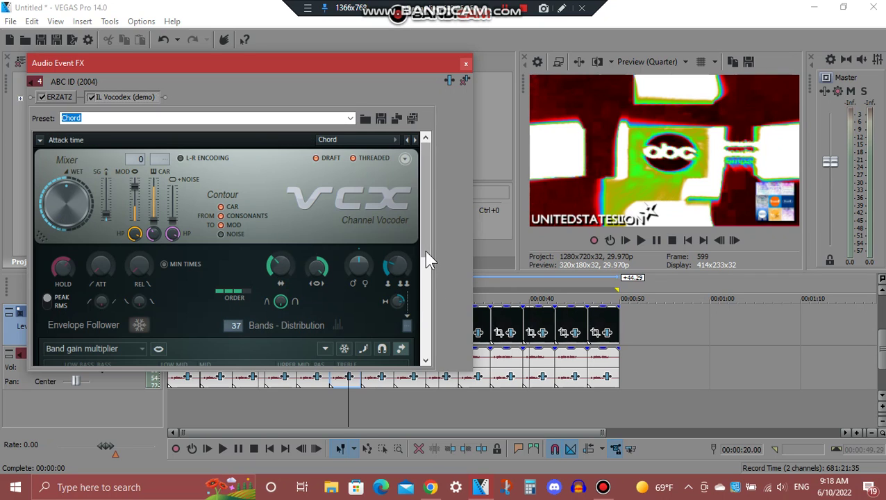
drag(428, 259, 439, 402)
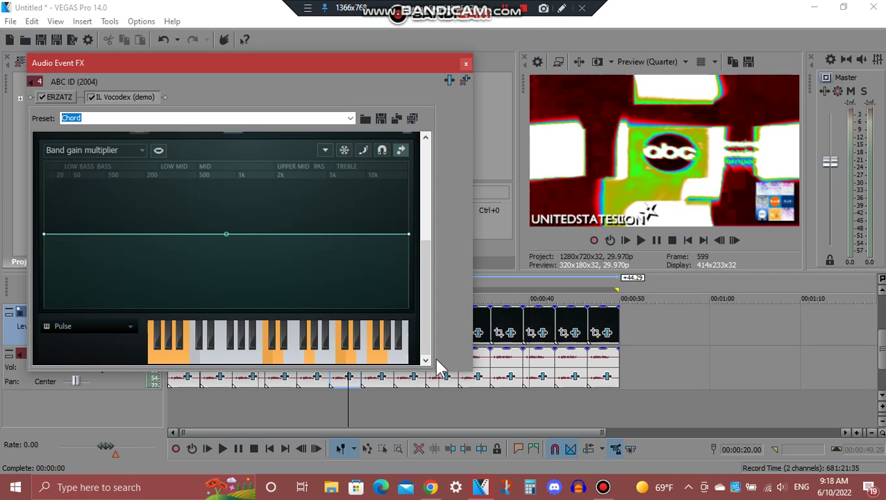
click(465, 63)
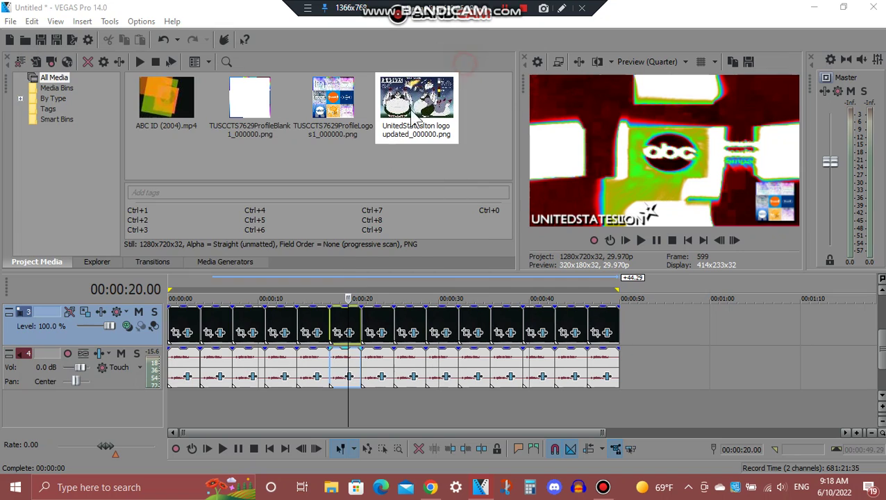
Open the seventh video clip's effect chain and examine the Light Rays and Glow presets and settings.
click(384, 334)
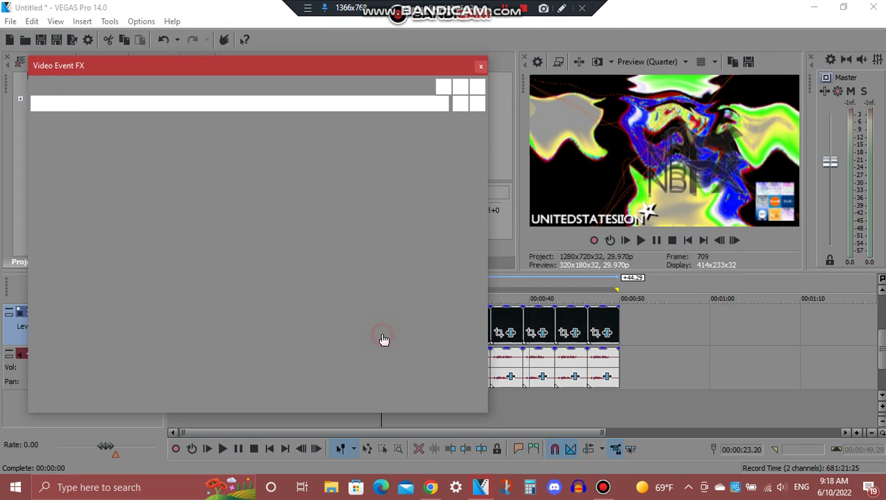
click(425, 103)
click(425, 103)
click(105, 104)
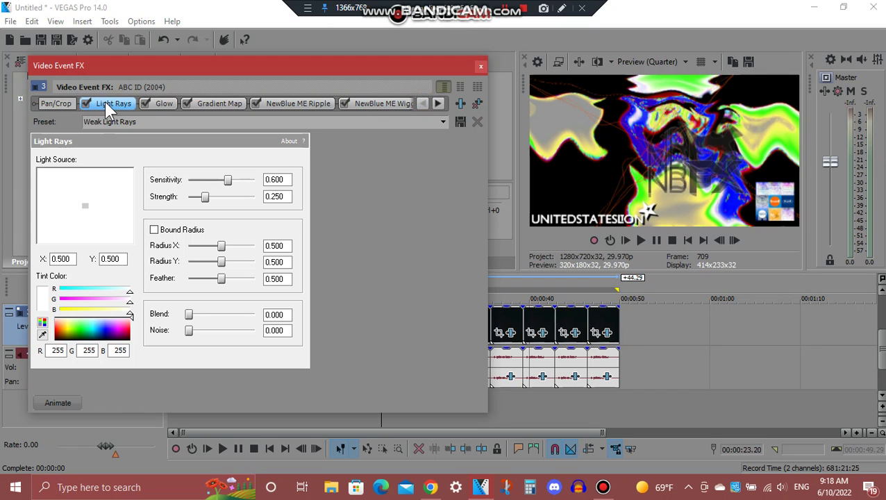
click(163, 102)
Examine the RGB values of each colour point in the seventh video clip's Gradient Map.
click(229, 105)
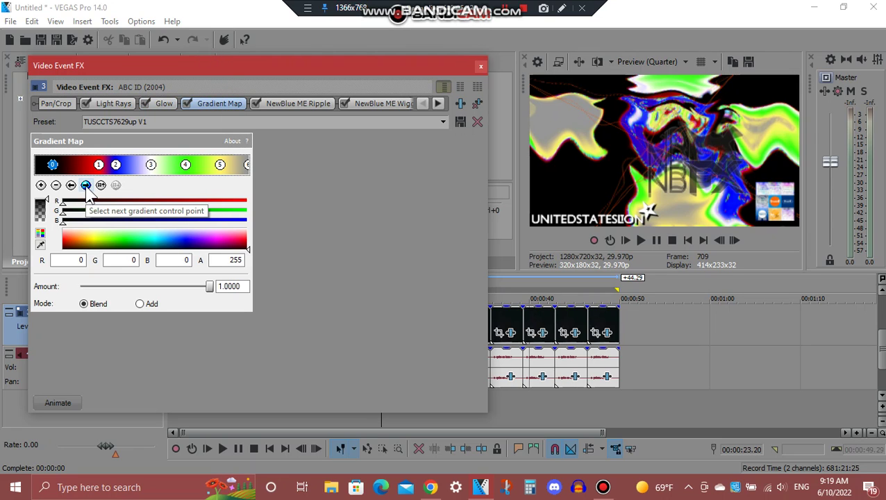
click(86, 185)
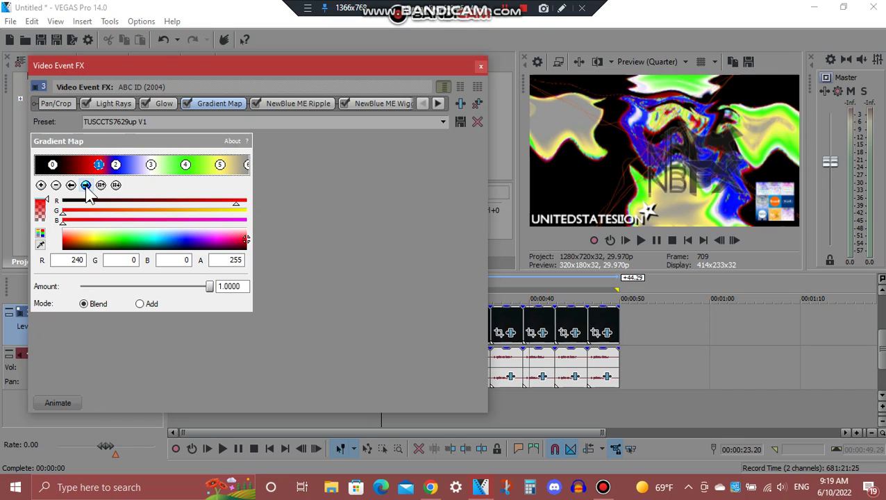
click(86, 186)
click(86, 186)
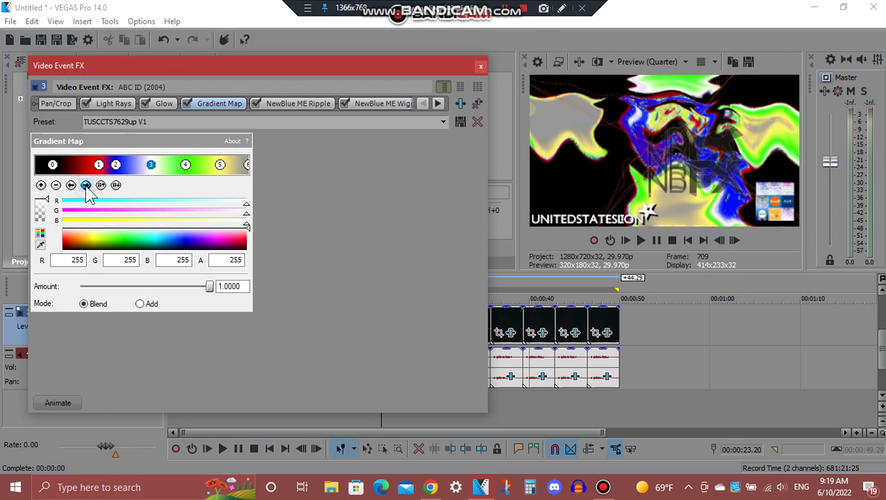
click(86, 185)
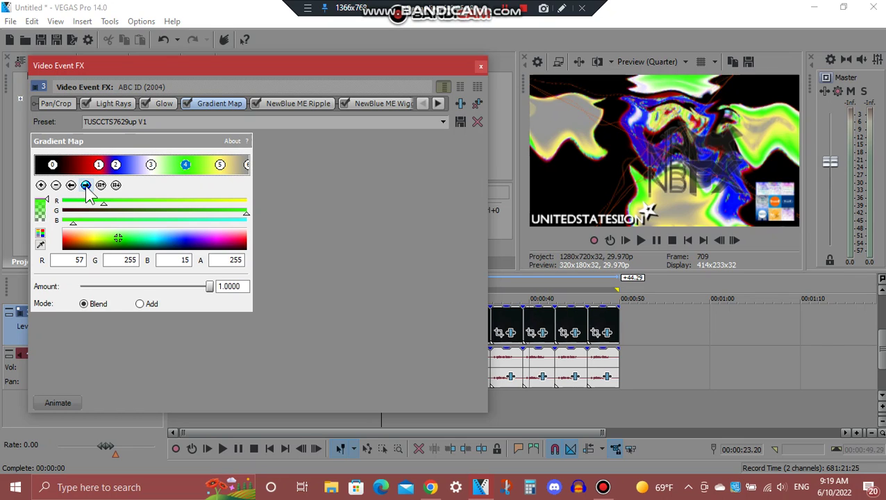
click(86, 186)
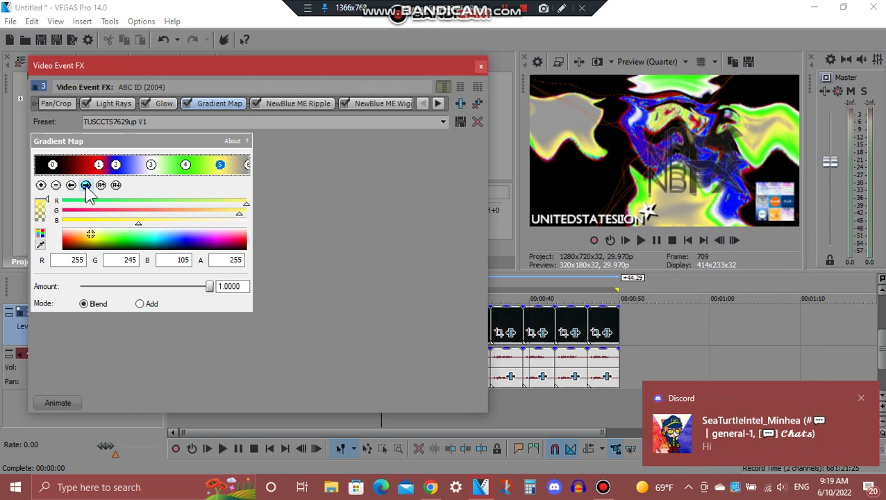
click(86, 185)
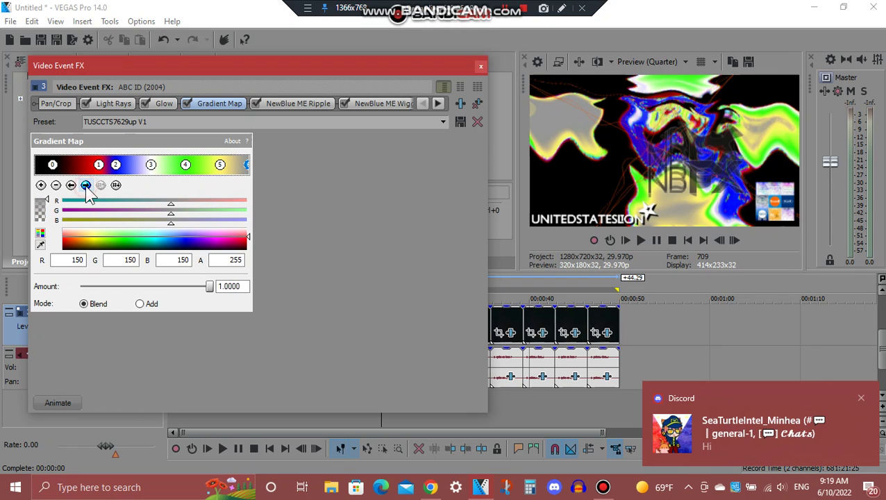
Save the seventh video clip's NewBlue ME Ripple settings as a preset named "TUSCCTS7629up V1".
click(308, 103)
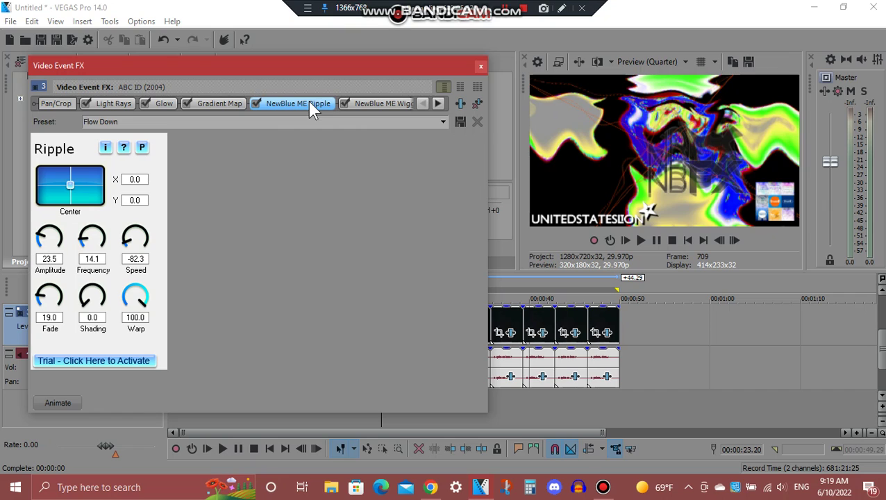
click(440, 104)
click(415, 122)
text(TUSCCTS7629up V1)
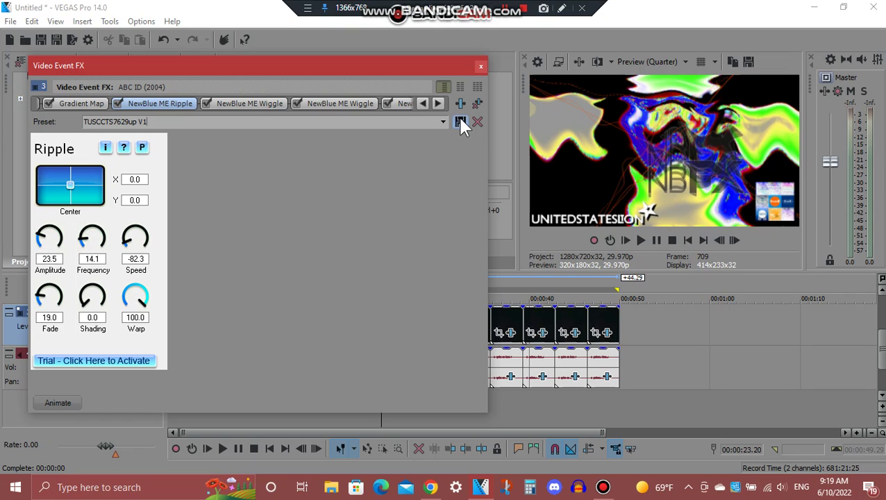
click(461, 122)
Examine the presets and settings of the three NewBlue ME Wiggle effects on the seventh video clip, then close its effects.
click(263, 101)
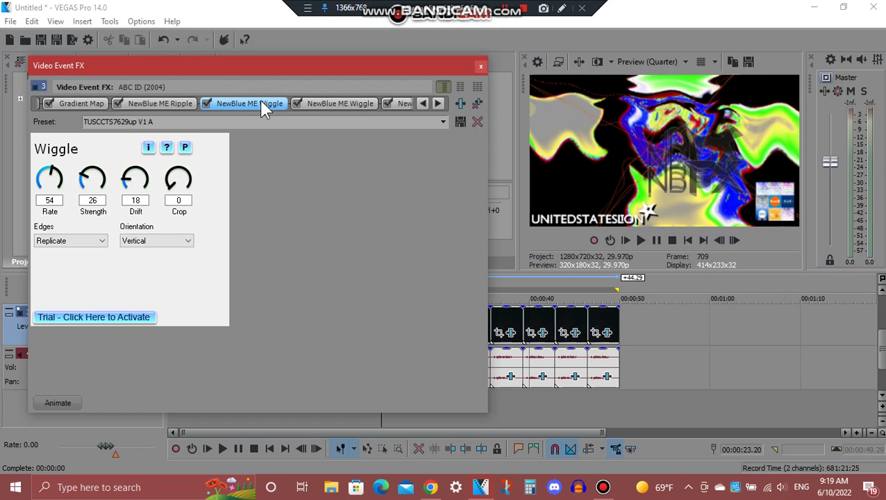
click(351, 105)
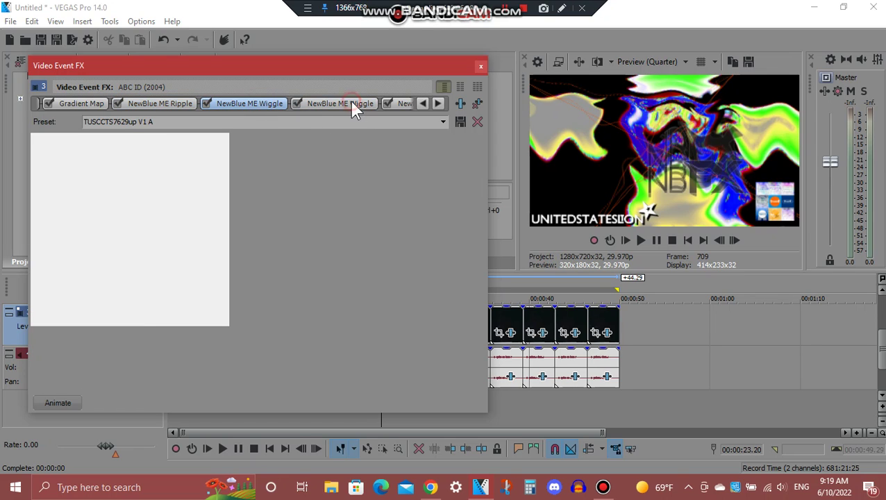
click(438, 104)
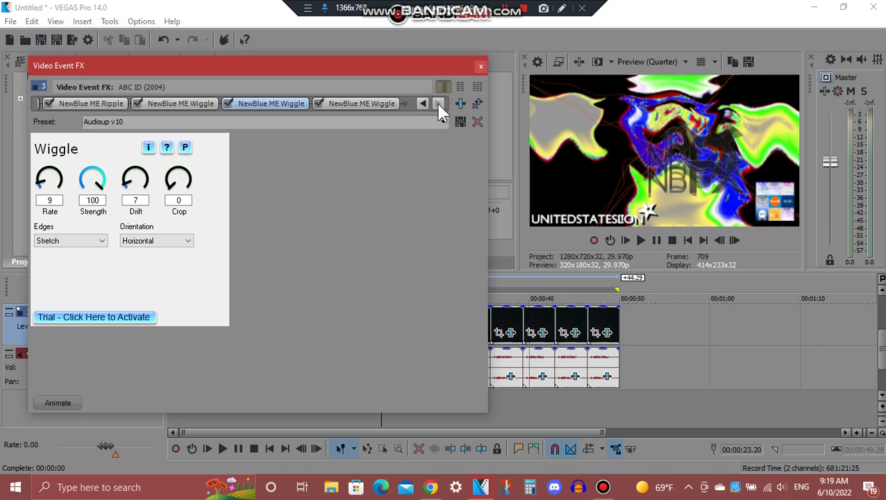
click(385, 102)
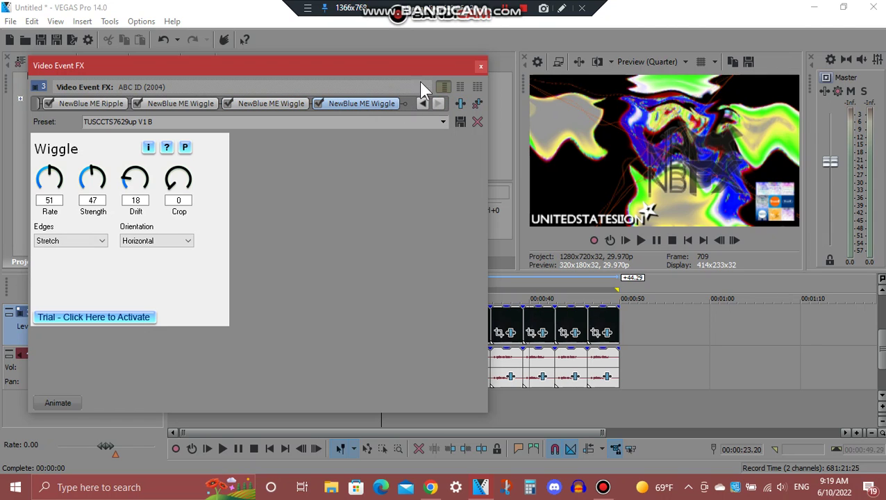
click(481, 67)
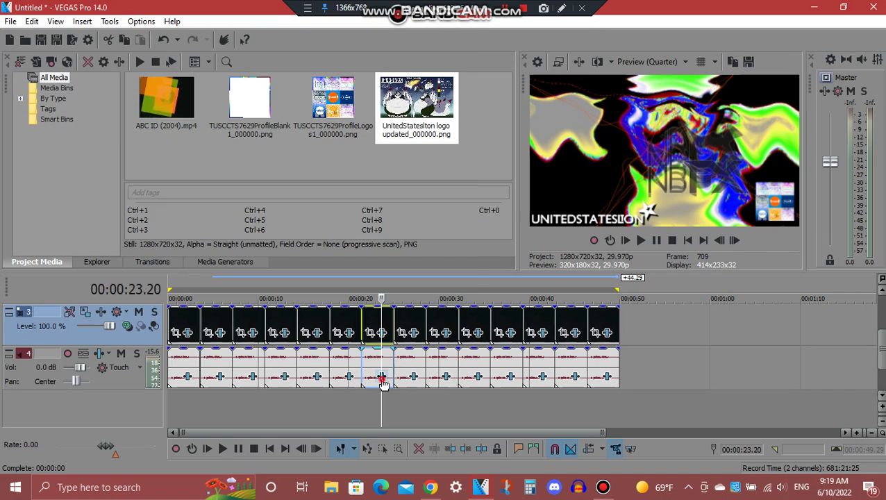
Examine the Orange Vocoder, TAL BitCrusher, ExpressFX Chorus and Flange/Wah-Wah presets and settings on the seventh audio clip.
click(383, 377)
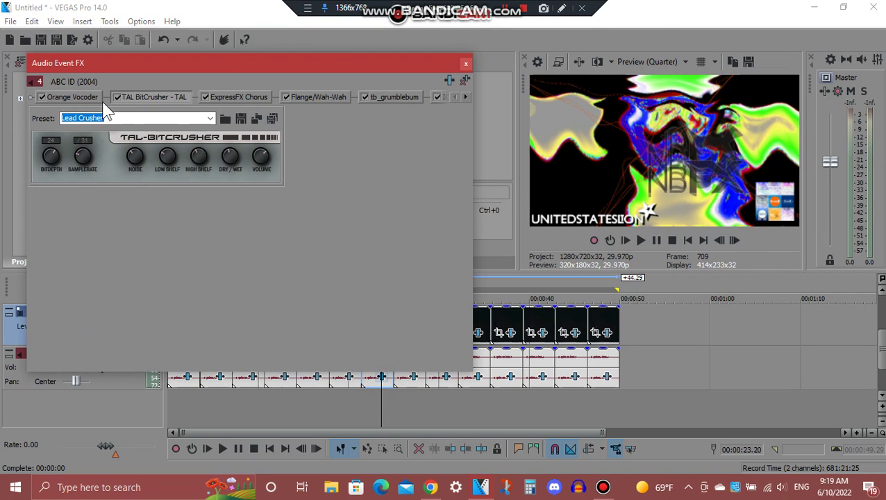
click(92, 102)
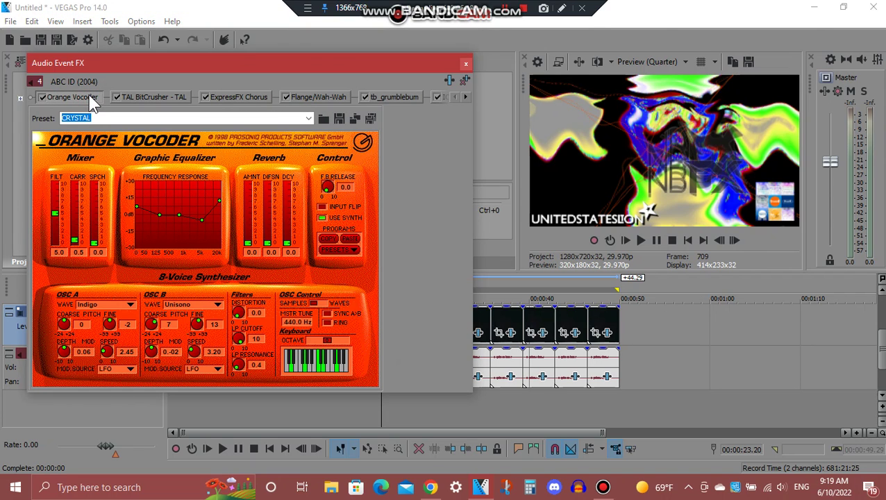
click(174, 98)
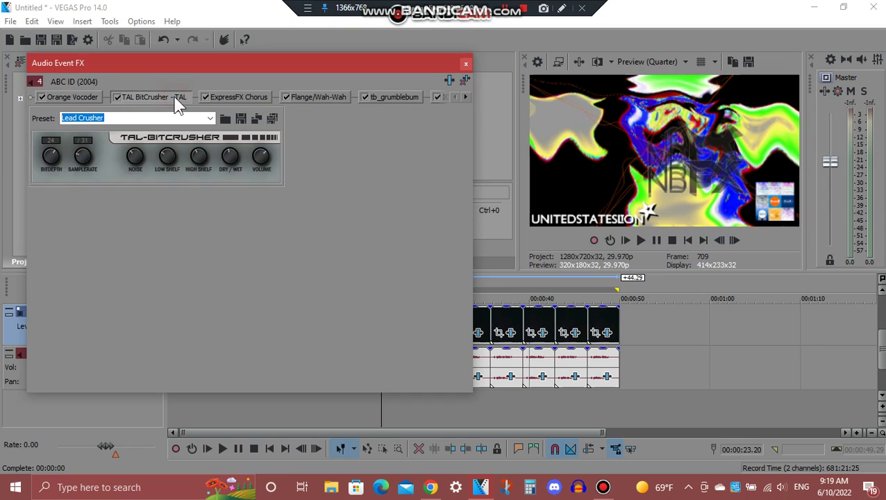
click(244, 97)
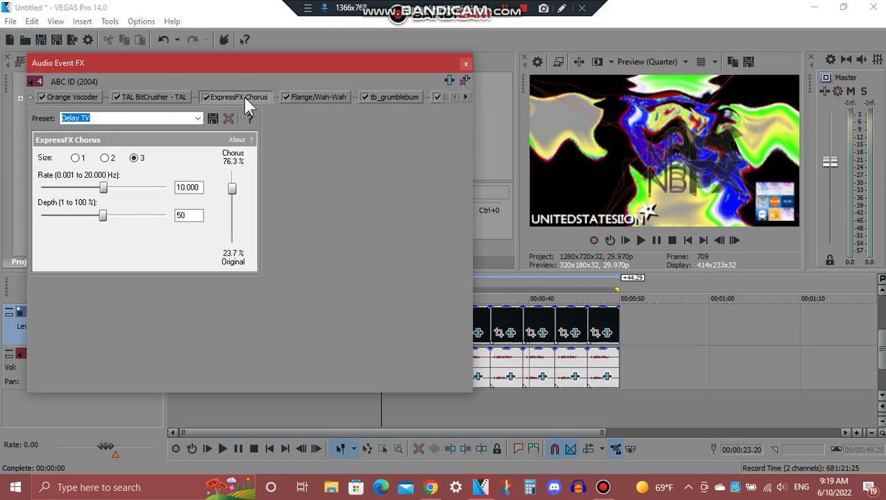
click(324, 96)
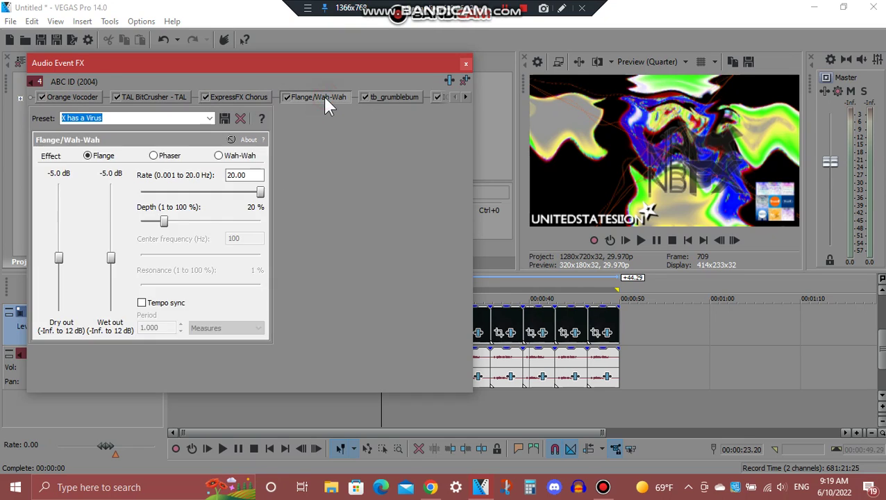
Examine the tb_grumblebum, IO/Phaser and IL Vocodex settings on the seventh audio clip, including the vocoder's carrier and keyboard notes, and close its effects.
click(465, 97)
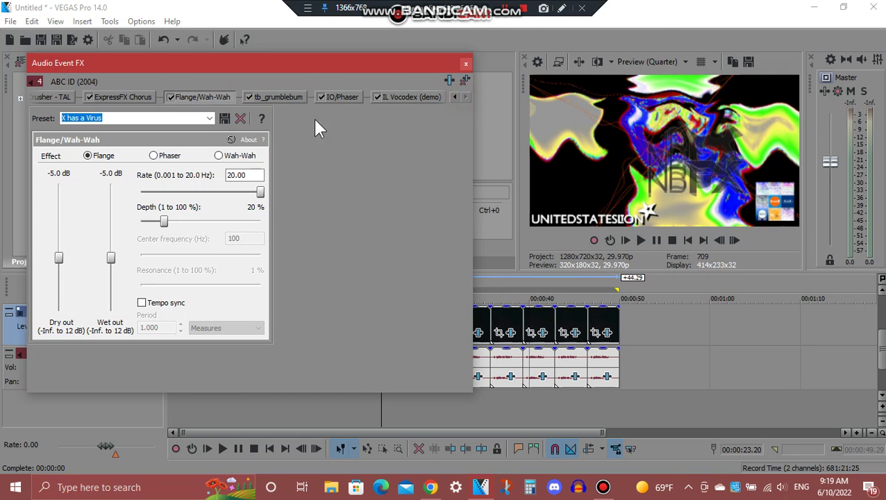
click(277, 96)
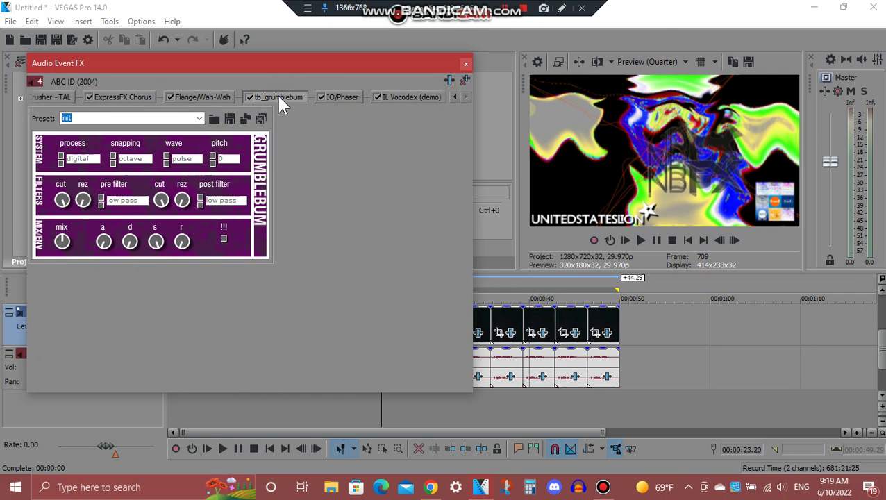
click(352, 96)
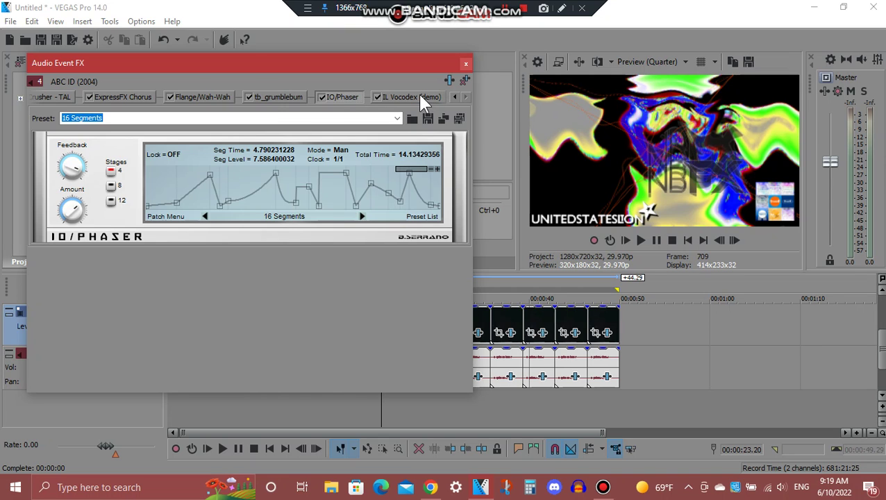
click(419, 96)
click(394, 53)
drag(394, 75, 401, 54)
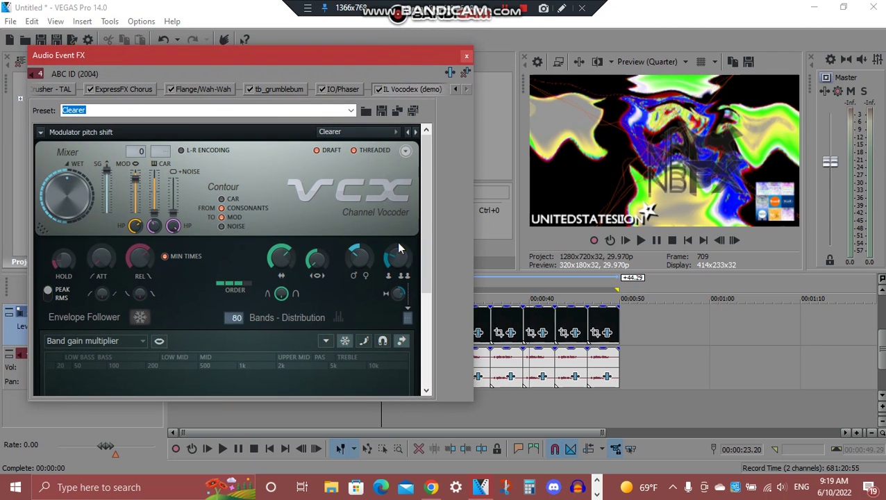
drag(429, 214, 434, 333)
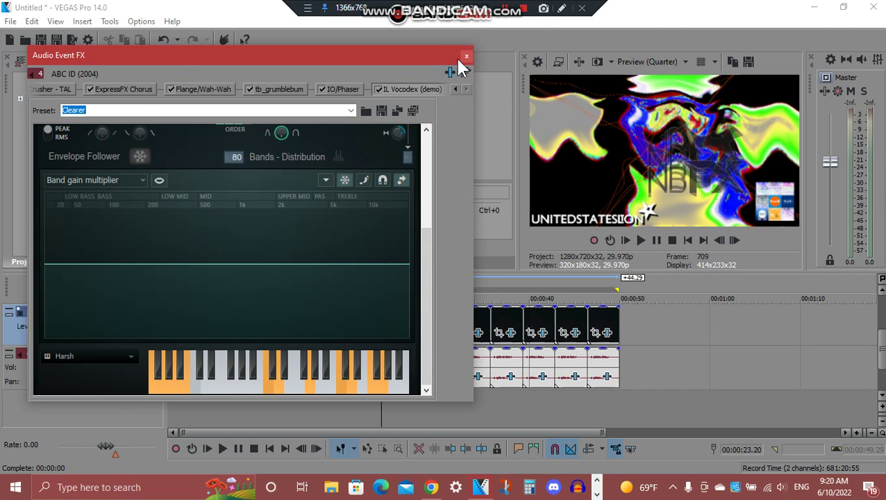
click(467, 55)
Examine the Gradient Map preset and each of its colour points on the eighth video clip, then close its effects.
click(411, 323)
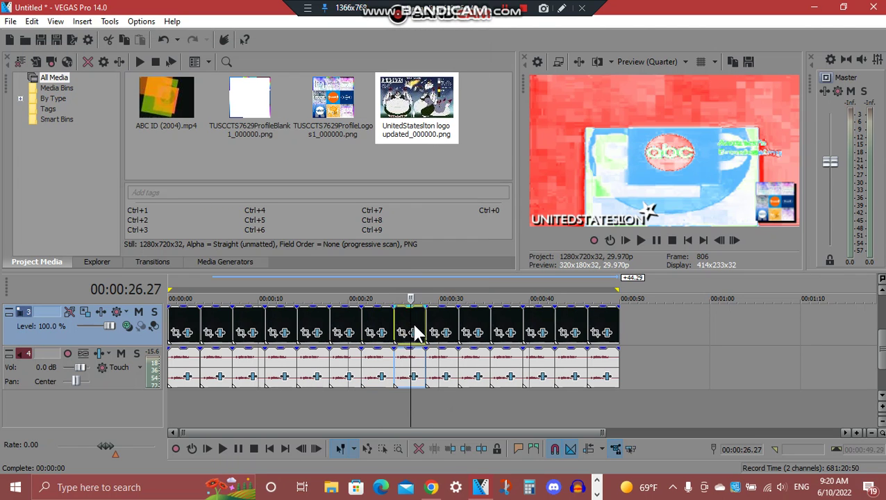
click(417, 332)
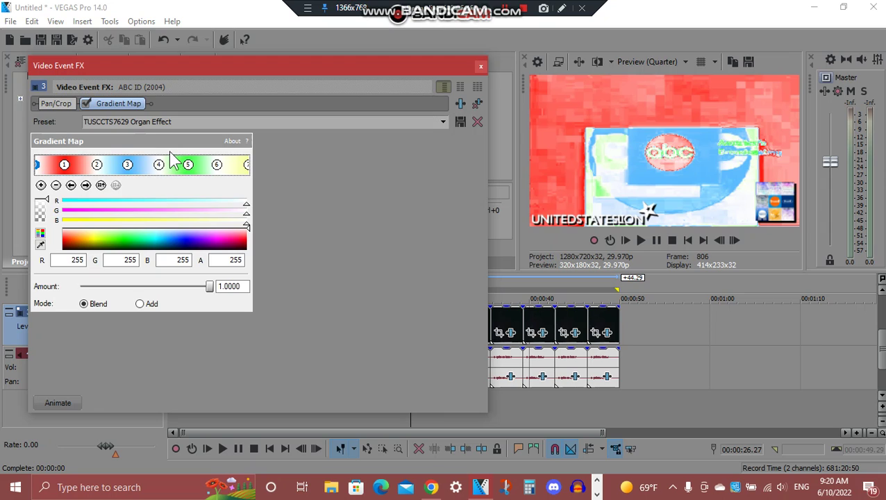
click(86, 186)
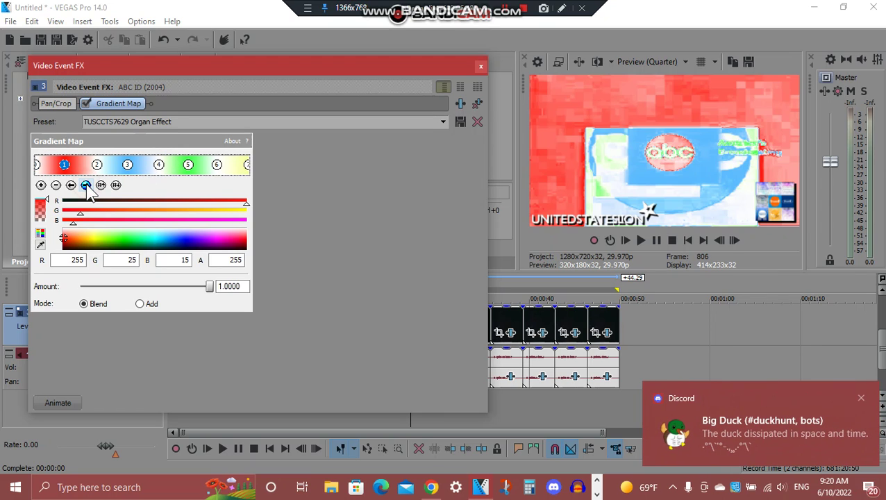
click(86, 185)
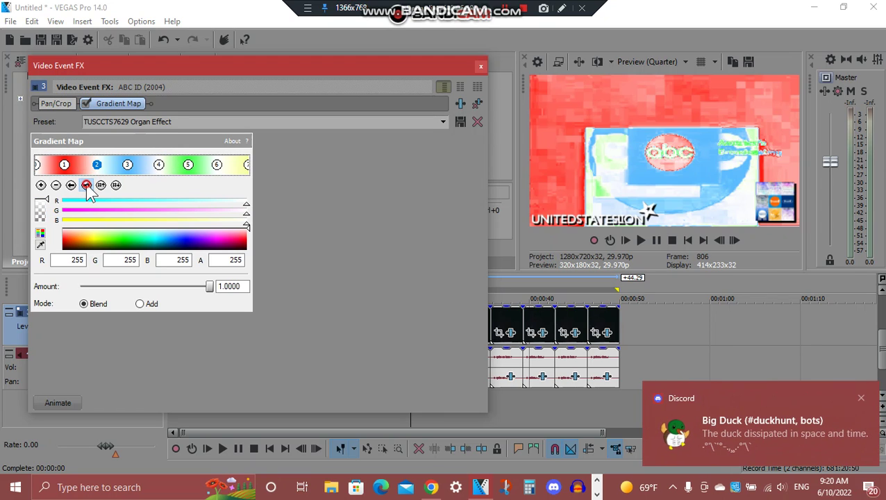
click(86, 185)
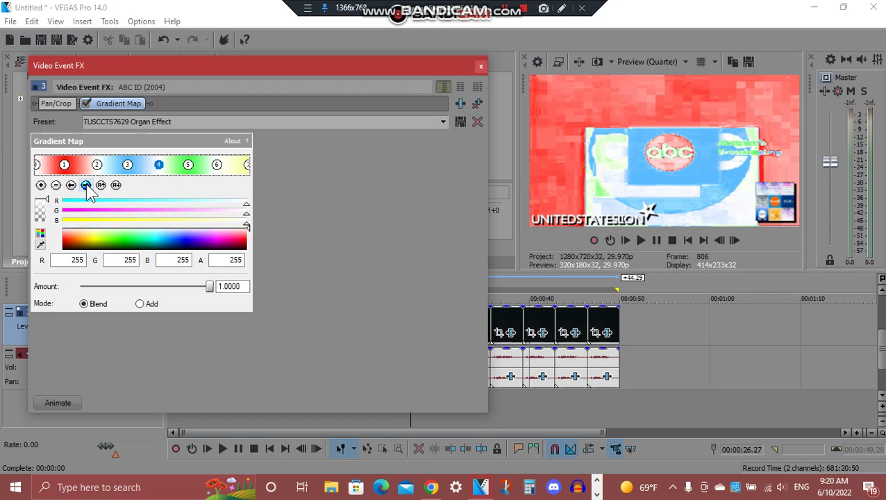
click(87, 186)
click(86, 186)
click(87, 185)
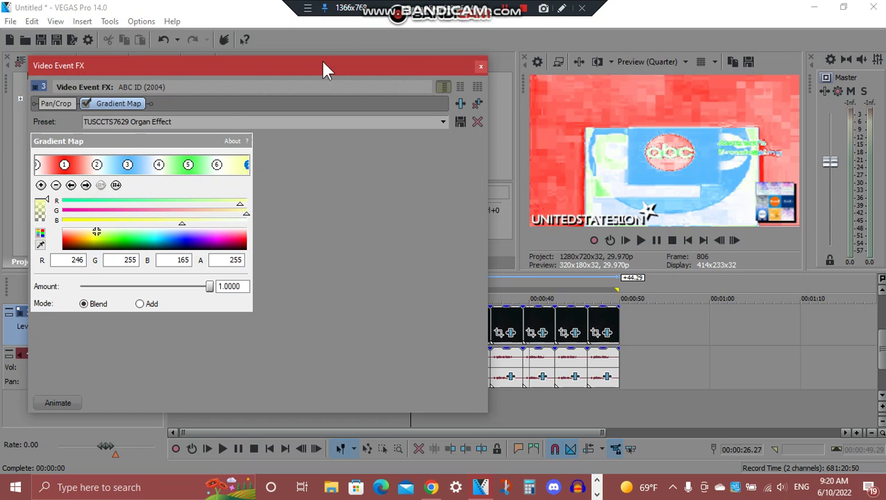
click(480, 67)
Examine the IL Vocodex preset, carrier and keyboard notes on the eighth audio clip, then close its effects.
click(414, 377)
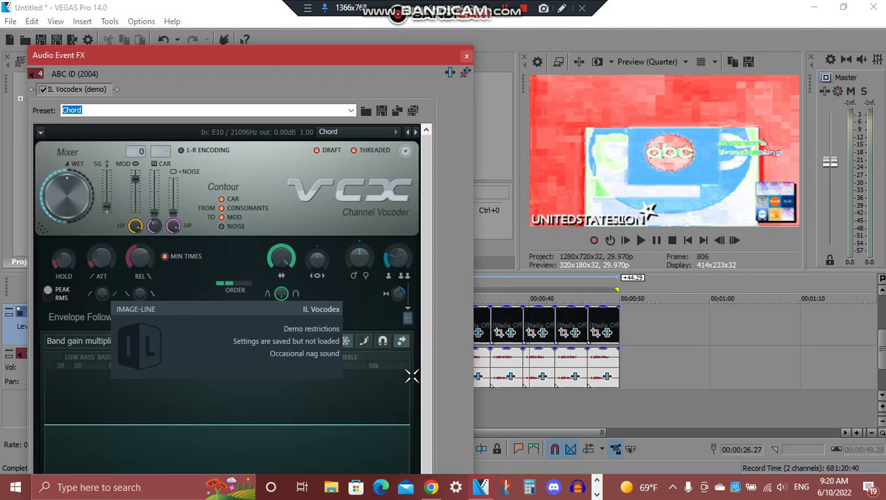
drag(242, 51, 280, 49)
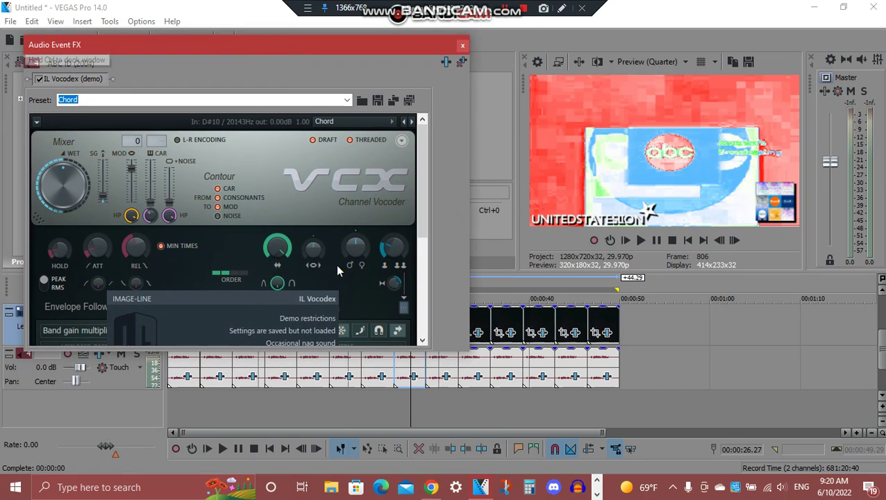
click(309, 314)
scroll(446, 307, down, 5)
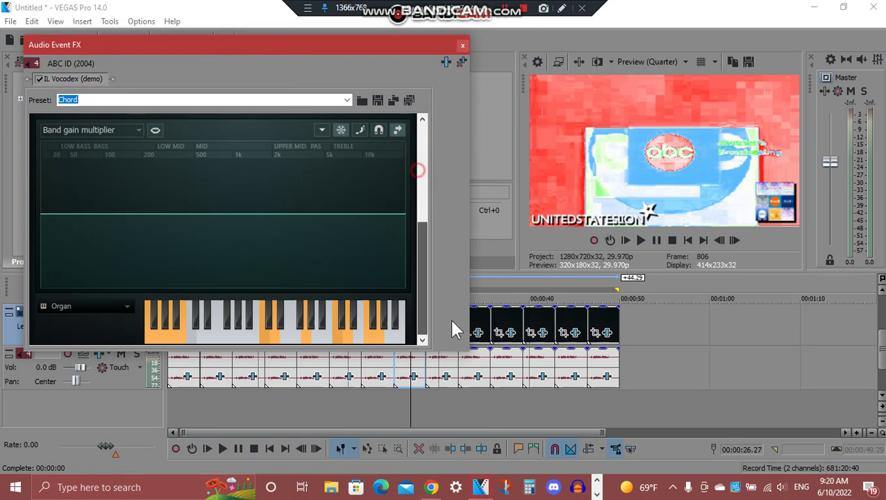
click(462, 45)
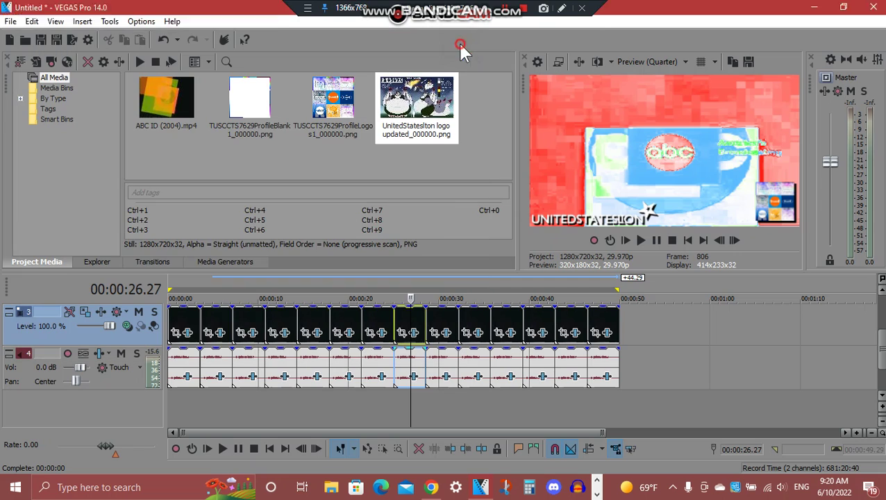
Examine the Gradient Map preset and each of its colour points on the ninth video clip, then close its effects.
click(445, 331)
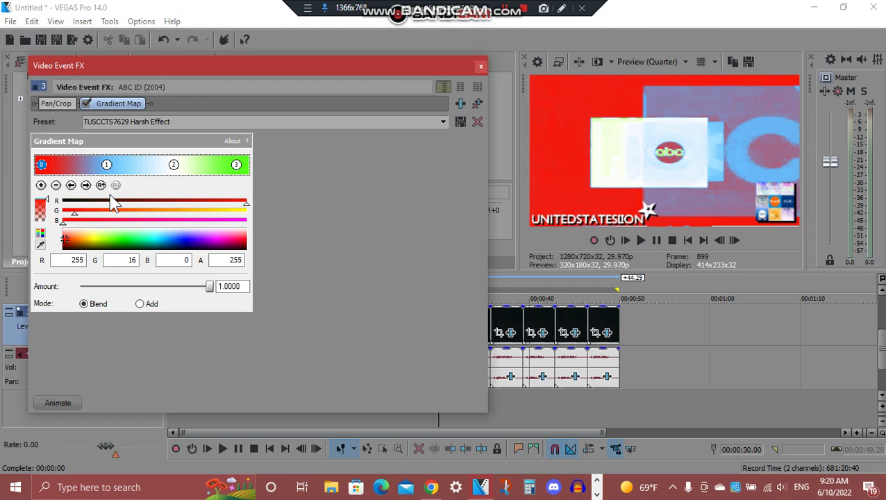
click(86, 187)
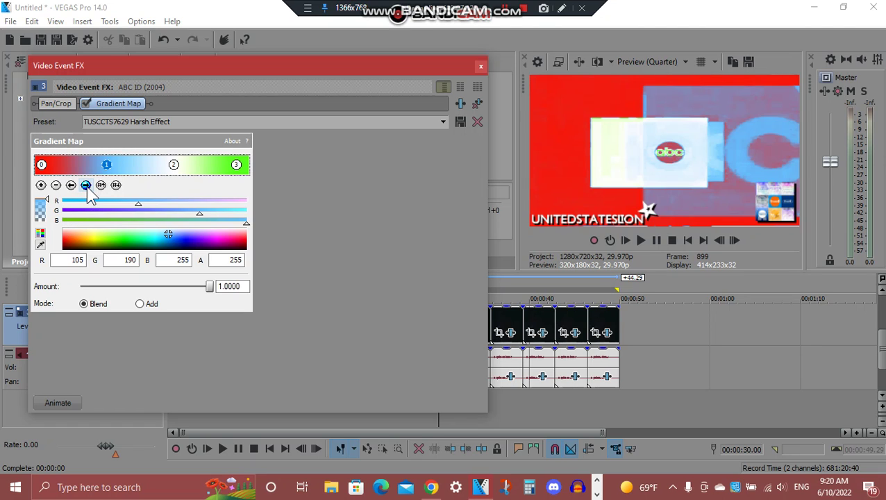
click(86, 186)
click(86, 186)
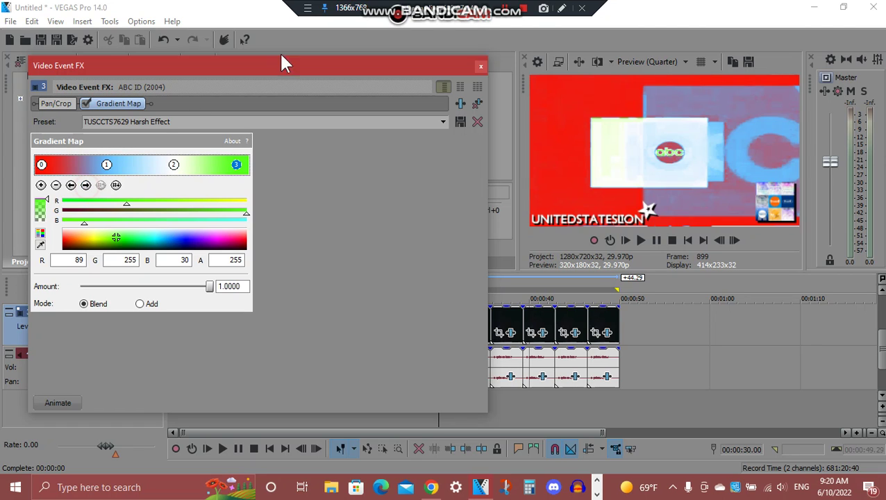
click(482, 66)
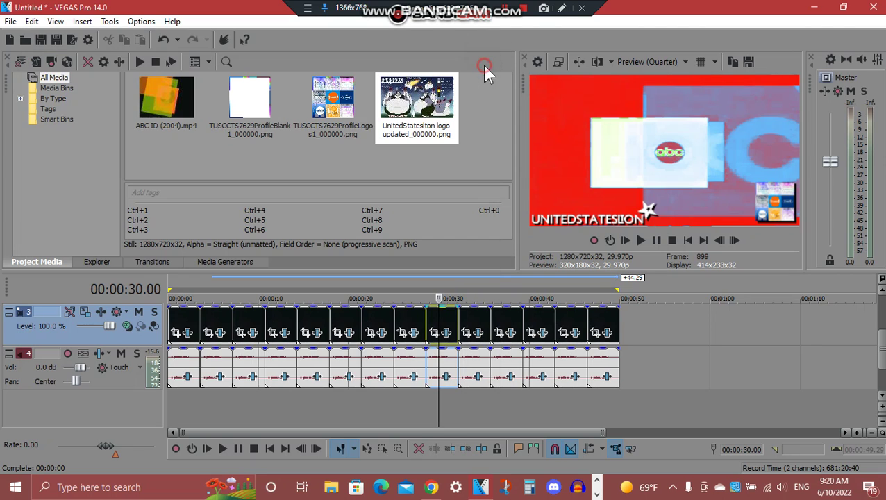
Examine the IL Vocodex preset, carrier and keyboard notes on the ninth audio clip, then close its effects.
click(447, 377)
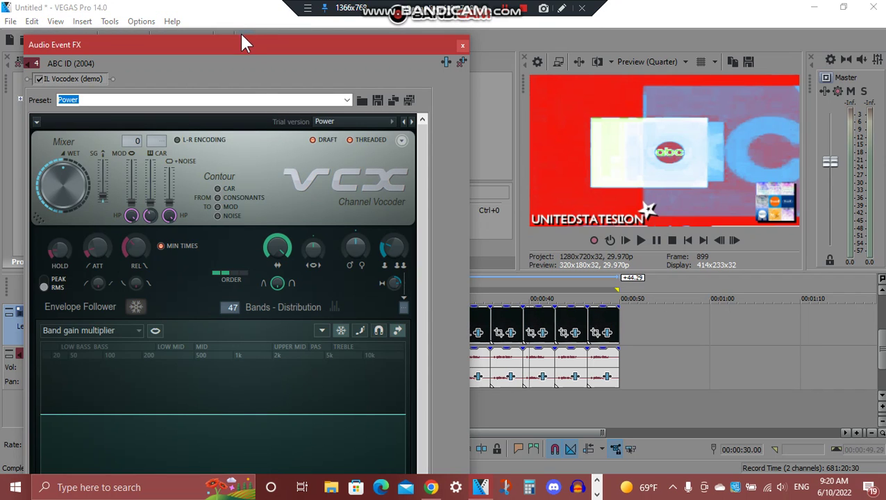
drag(239, 36, 270, 82)
drag(420, 191, 425, 270)
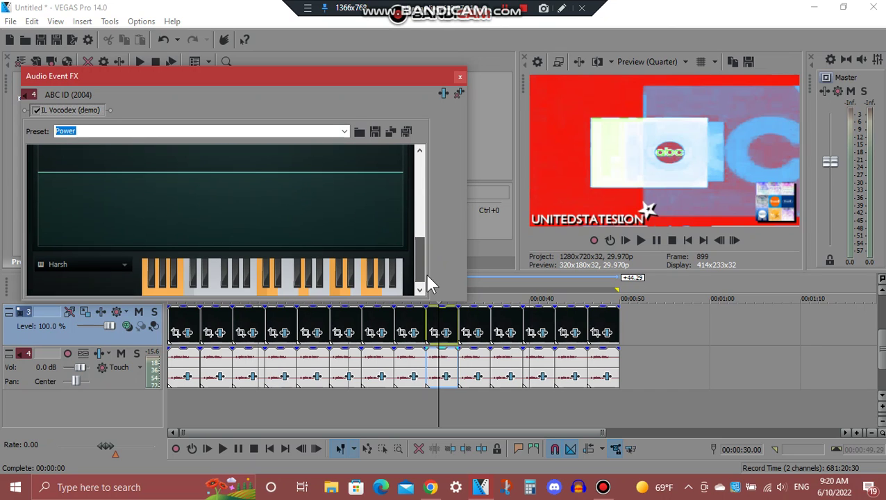
click(460, 76)
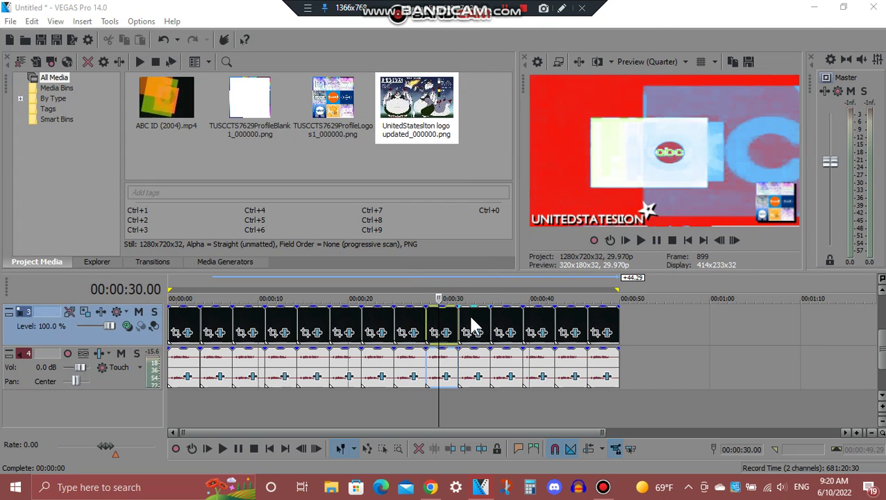
Examine the Gradient Map colour points and the TV Simulator settings on the tenth video clip, then close its effects.
click(471, 321)
click(479, 332)
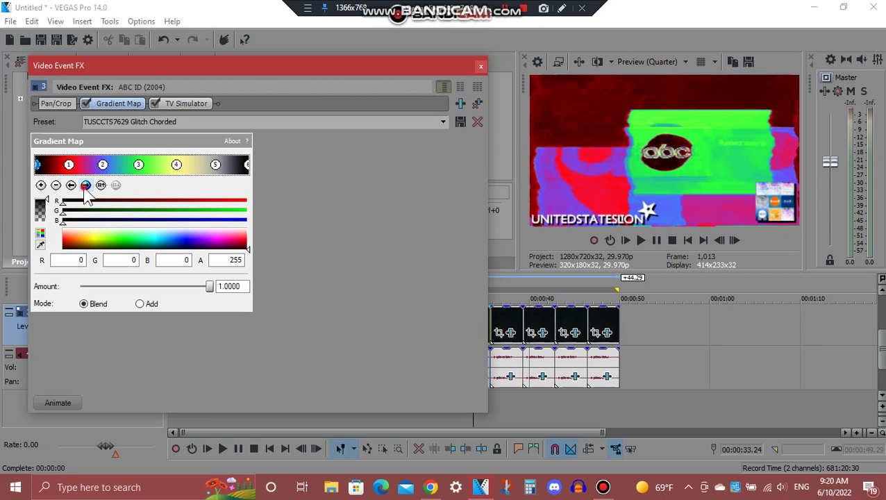
click(85, 186)
click(85, 185)
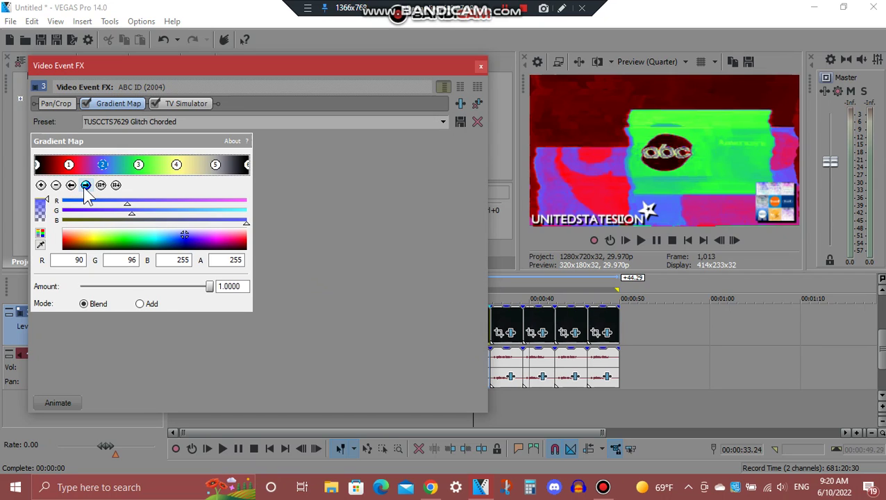
click(85, 185)
click(86, 186)
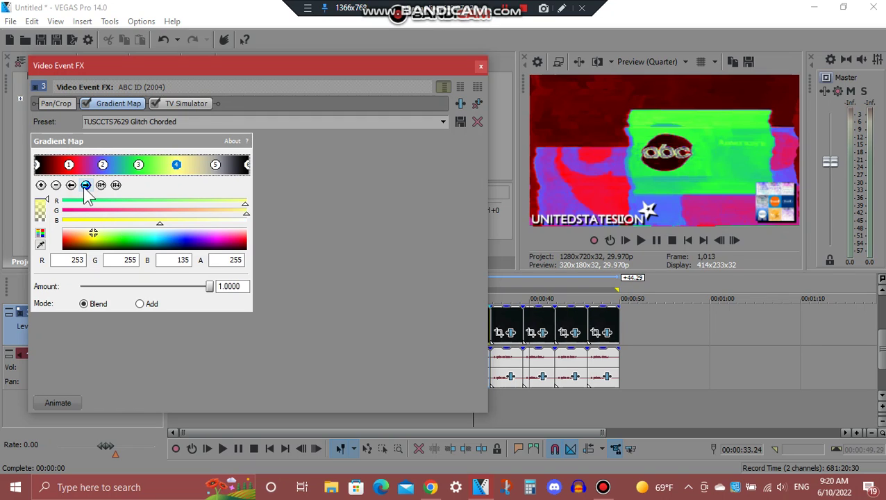
click(85, 185)
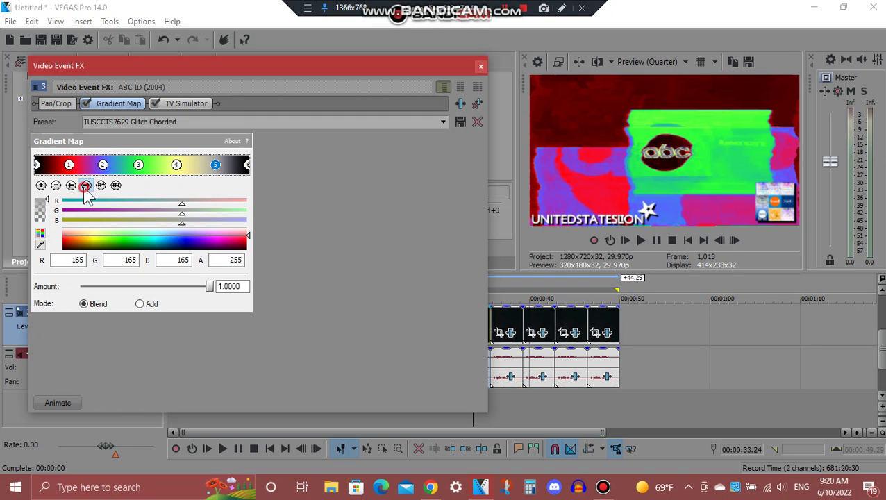
click(198, 104)
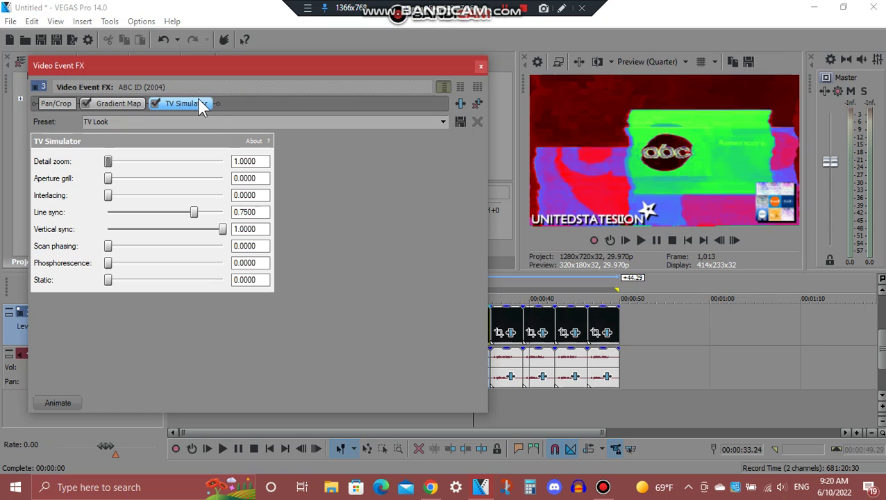
click(481, 67)
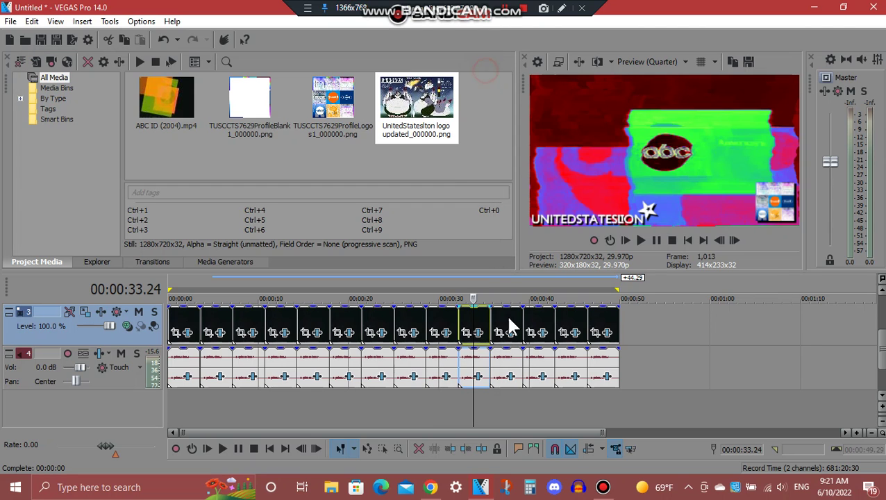
Examine the IL Vocodex settings and the three Pitch Shift effects on the tenth audio clip, then close its effects.
click(478, 377)
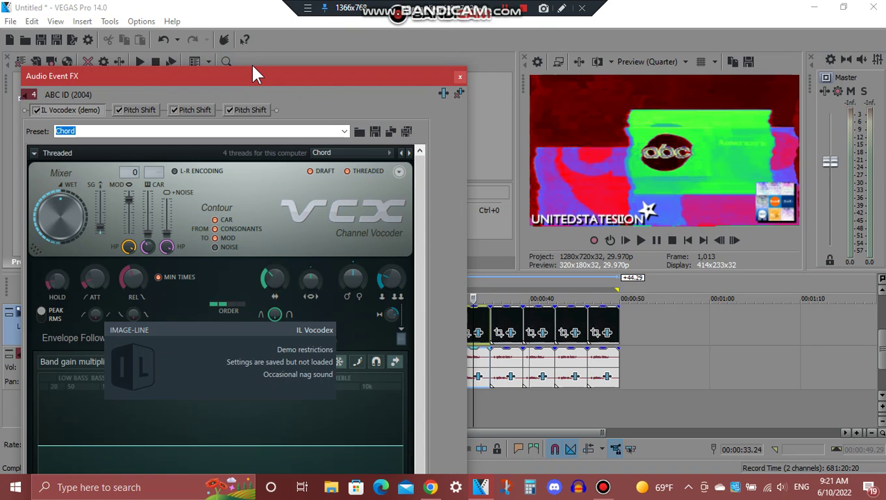
drag(253, 67, 292, 33)
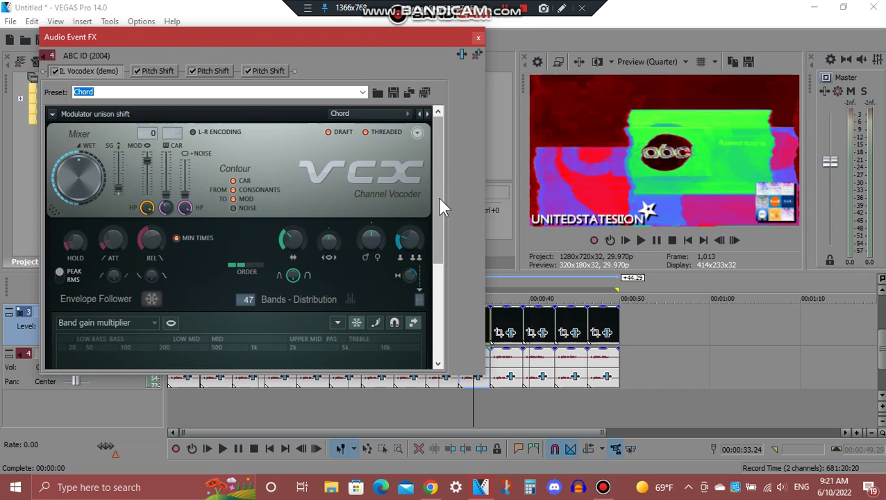
drag(440, 200, 439, 332)
click(154, 72)
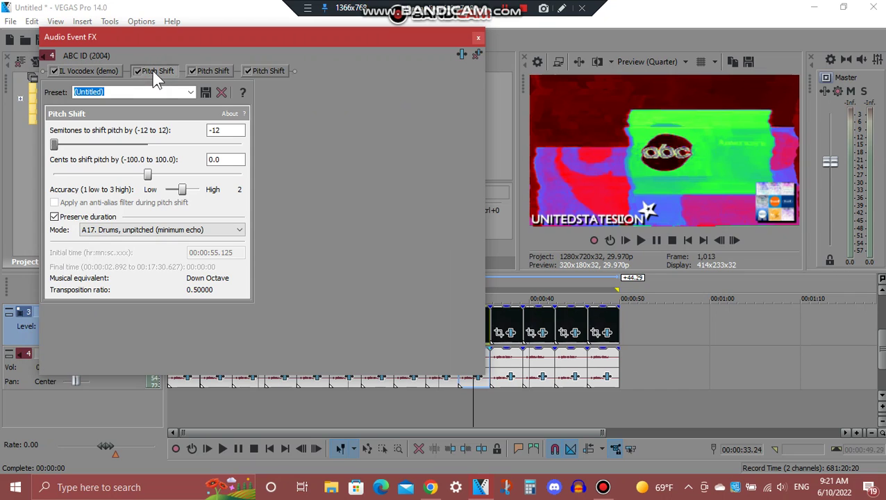
click(208, 72)
click(263, 72)
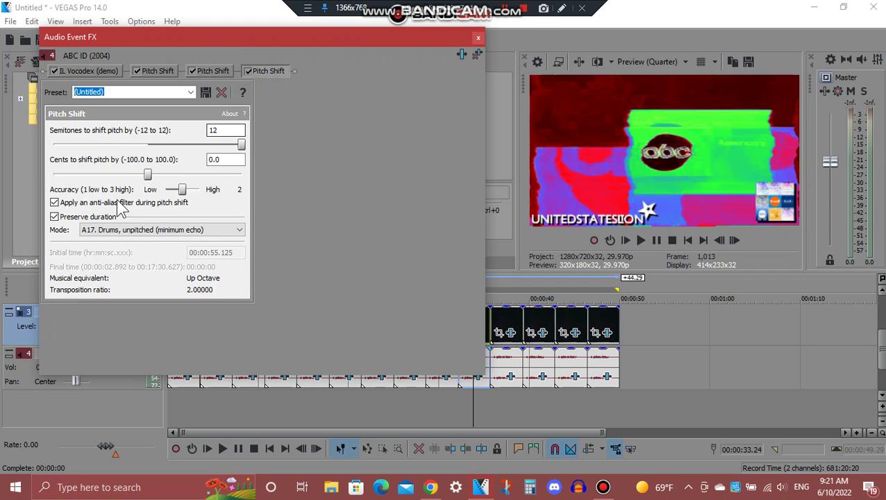
click(478, 37)
Examine the NewBlue ME Active Camera settings and its preset list on the eleventh video clip.
click(505, 324)
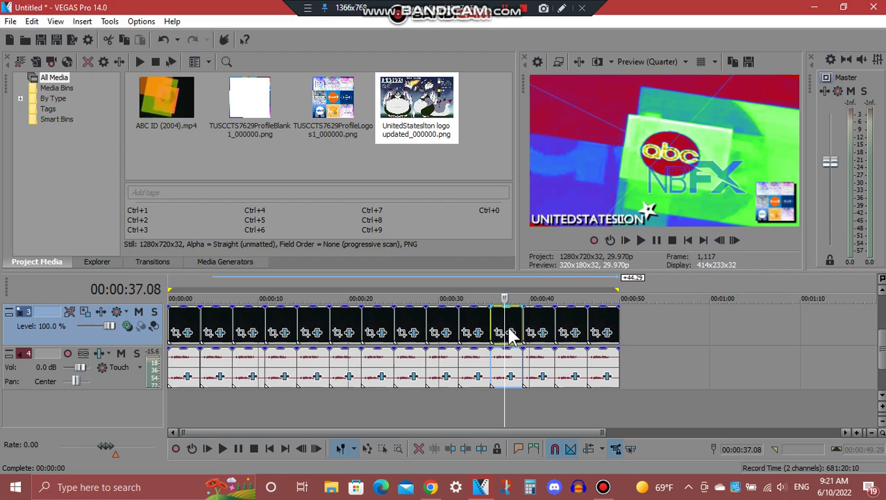
click(510, 334)
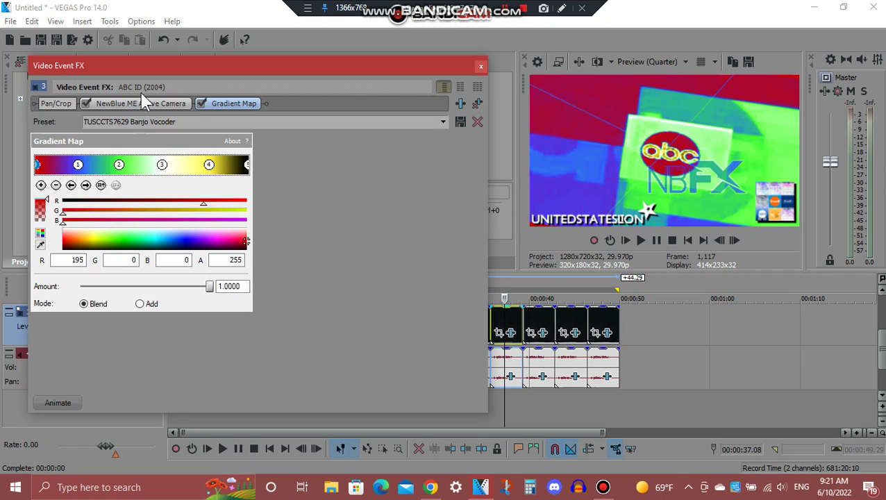
click(158, 103)
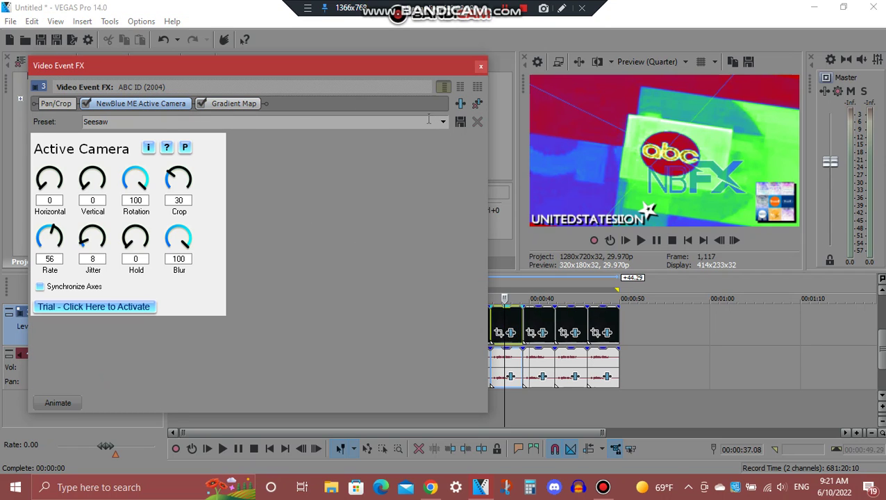
click(443, 122)
click(118, 202)
Examine the Gradient Map preset and its colour points on the eleventh video clip, then close its effects.
click(234, 106)
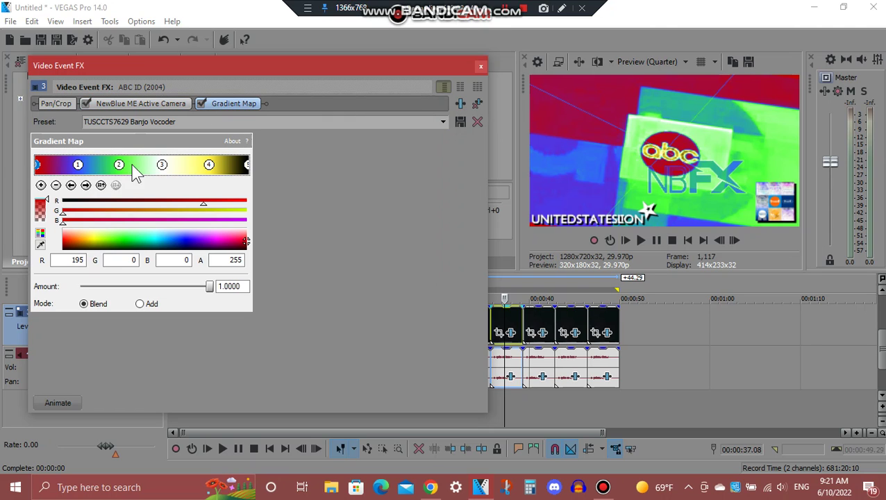
click(85, 187)
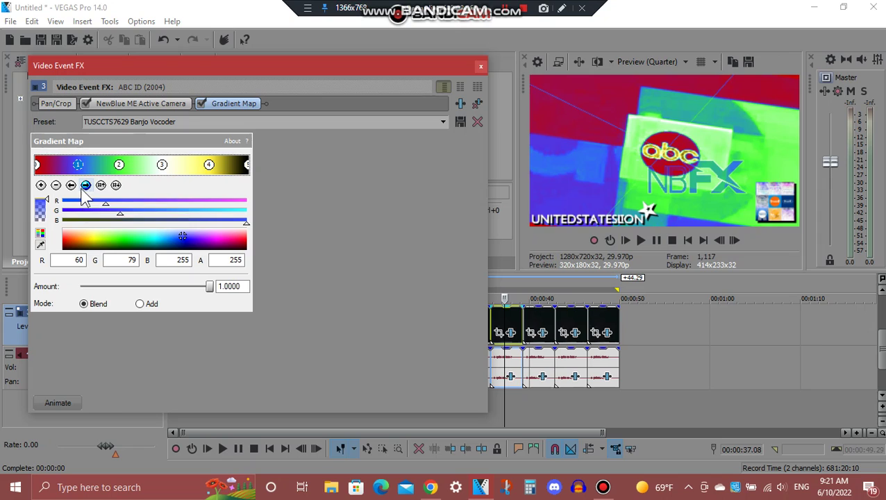
click(86, 188)
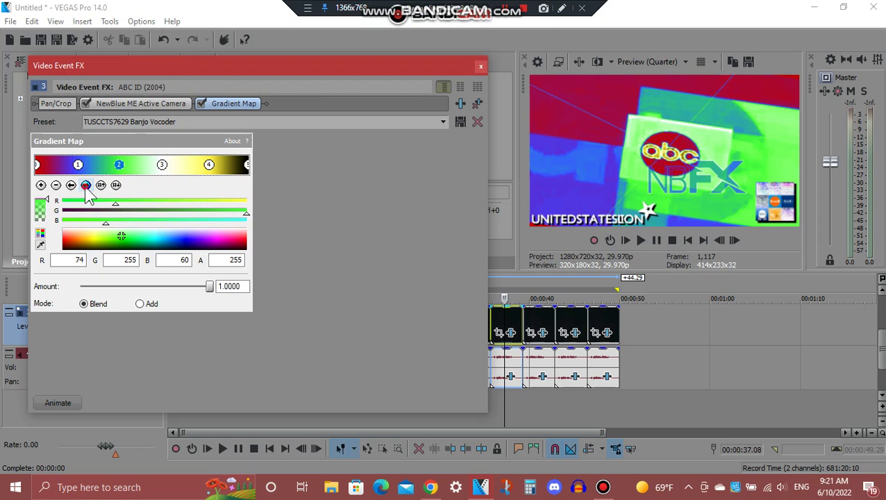
click(86, 186)
click(85, 186)
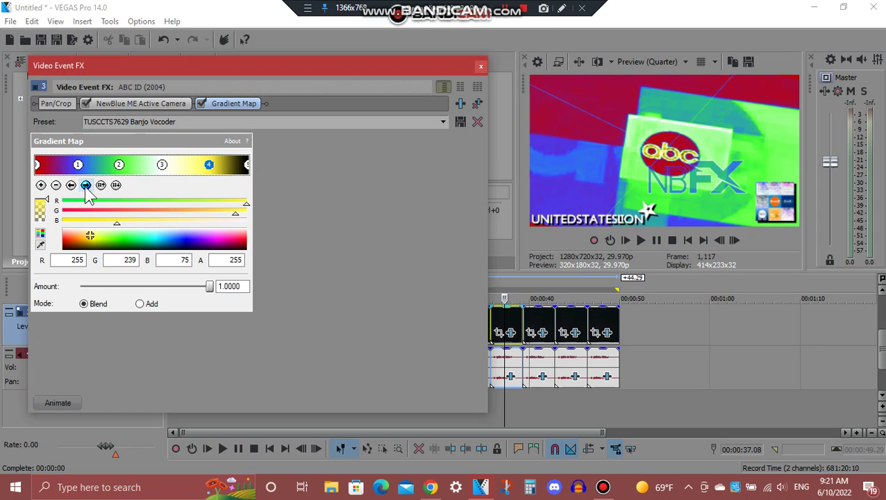
click(481, 66)
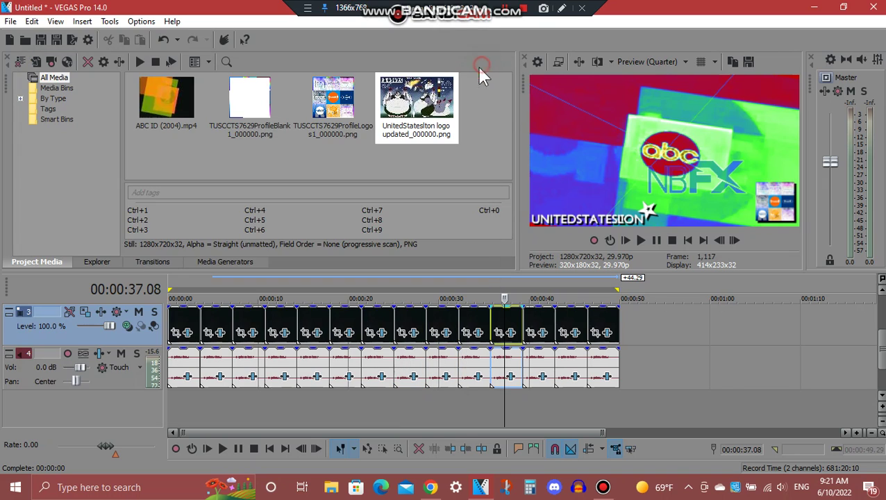
Examine the Vibrato and Orange Vocoder settings on the eleventh audio clip, then close its effects.
click(512, 379)
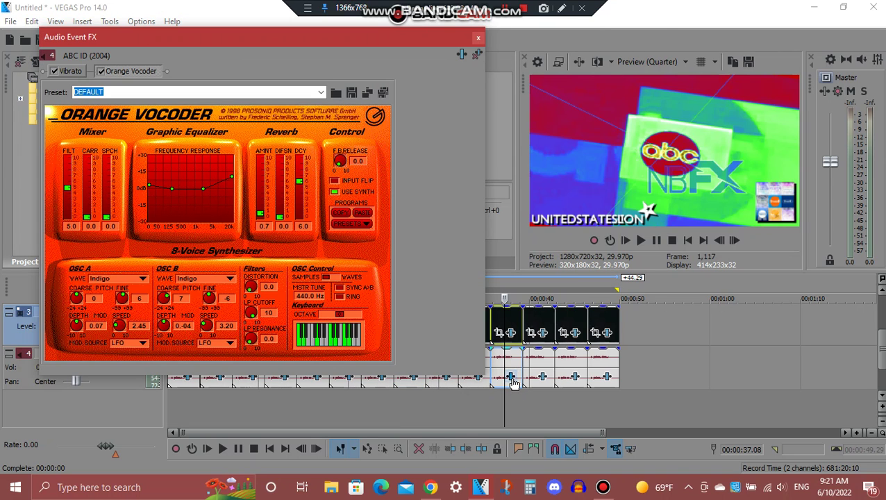
click(80, 71)
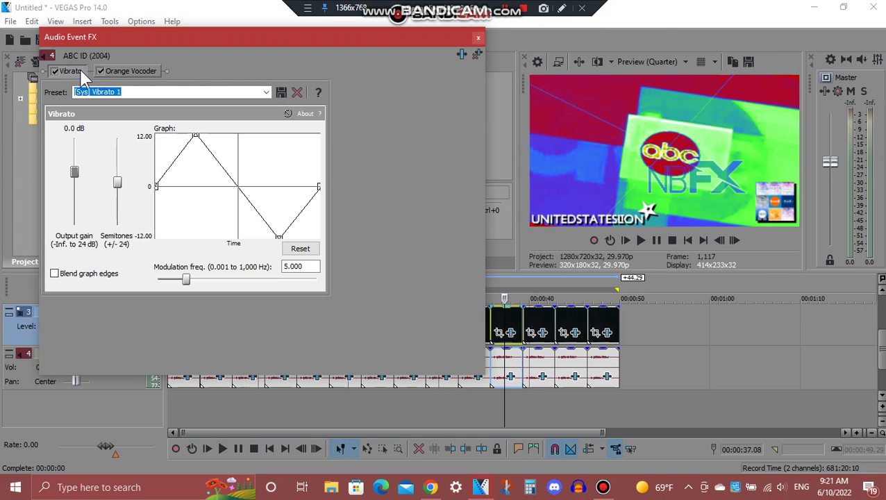
click(132, 74)
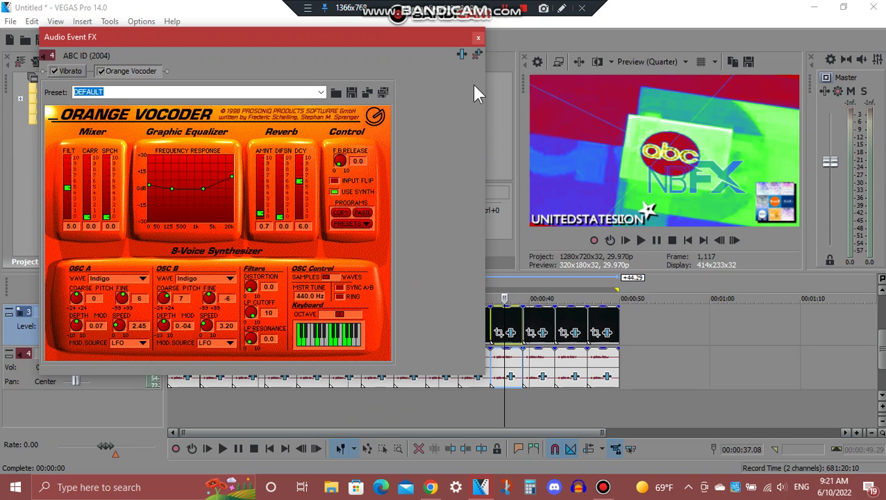
click(478, 39)
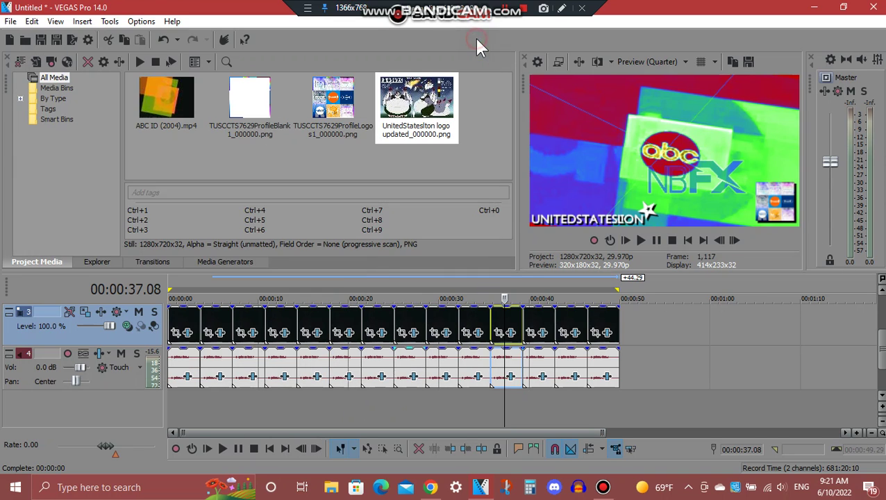
Examine each Gradient Map colour point on the twelfth video clip, then close its effects.
click(542, 333)
click(543, 335)
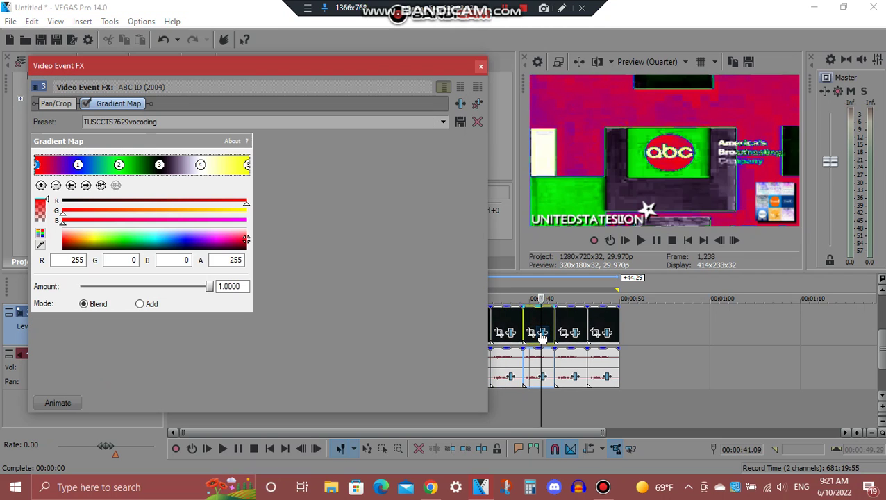
click(86, 185)
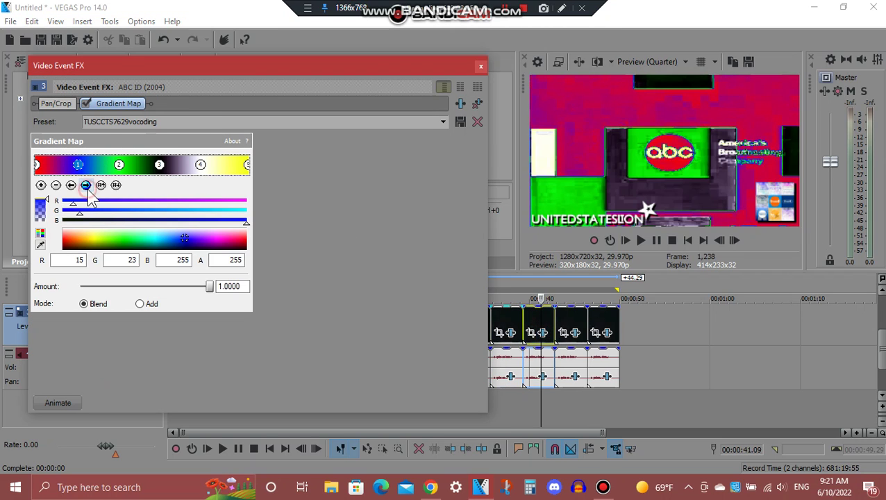
click(86, 186)
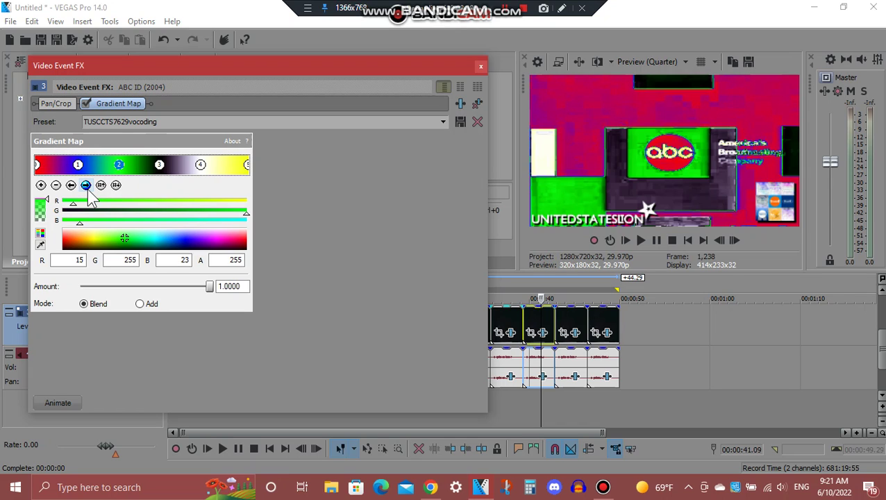
click(86, 186)
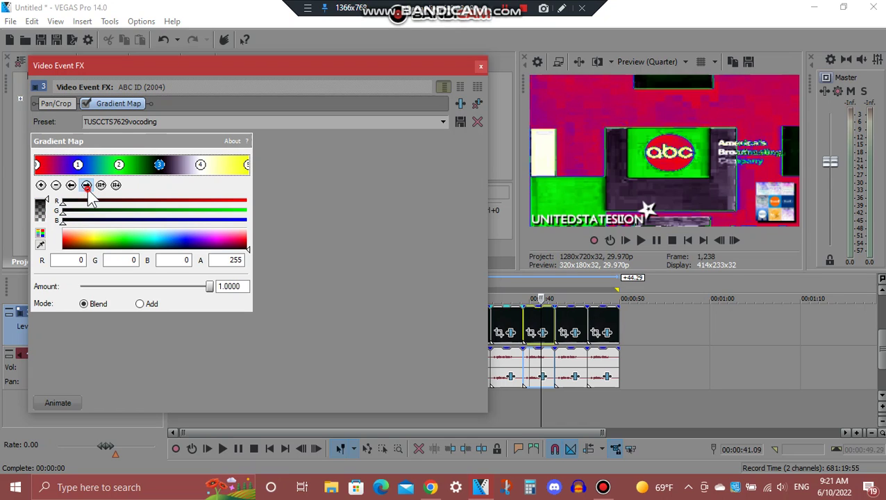
click(86, 185)
click(86, 185)
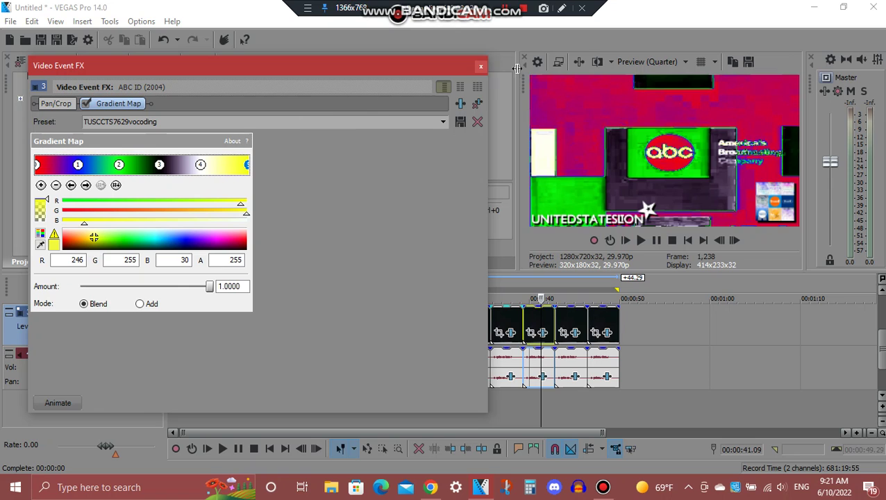
click(481, 67)
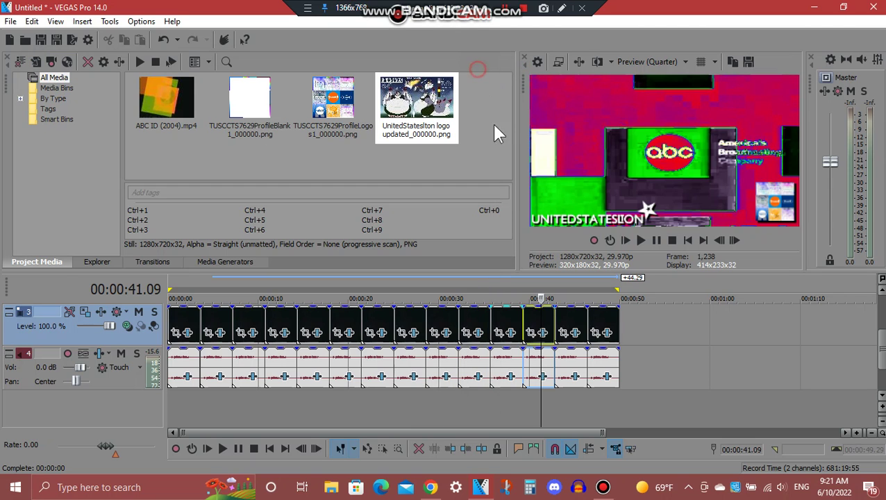
Examine the IL Vocodex preset and settings on the twelfth audio clip, then close its effects.
click(542, 377)
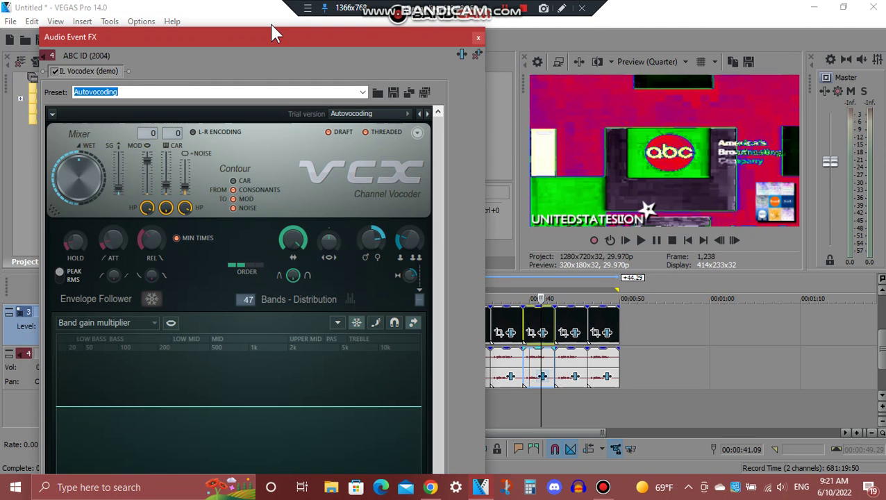
click(267, 29)
drag(267, 29, 284, 55)
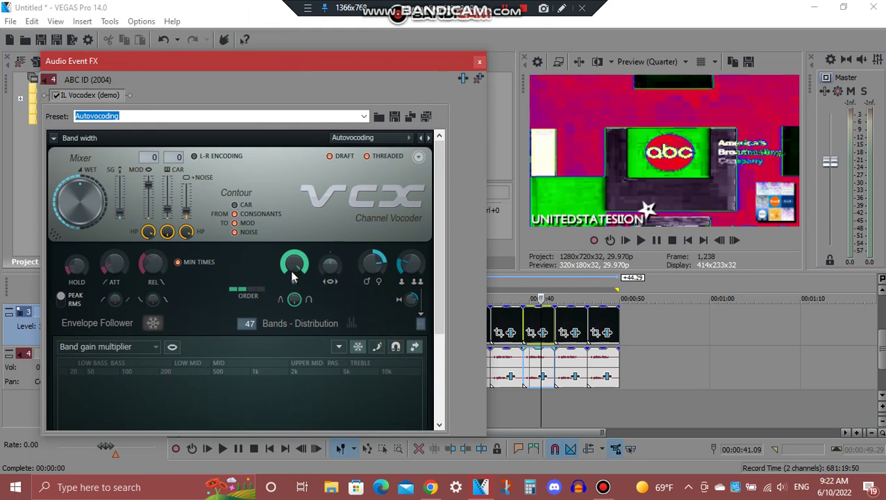
click(479, 62)
Examine the full Rays and Glint settings on the thirteenth video clip.
click(568, 325)
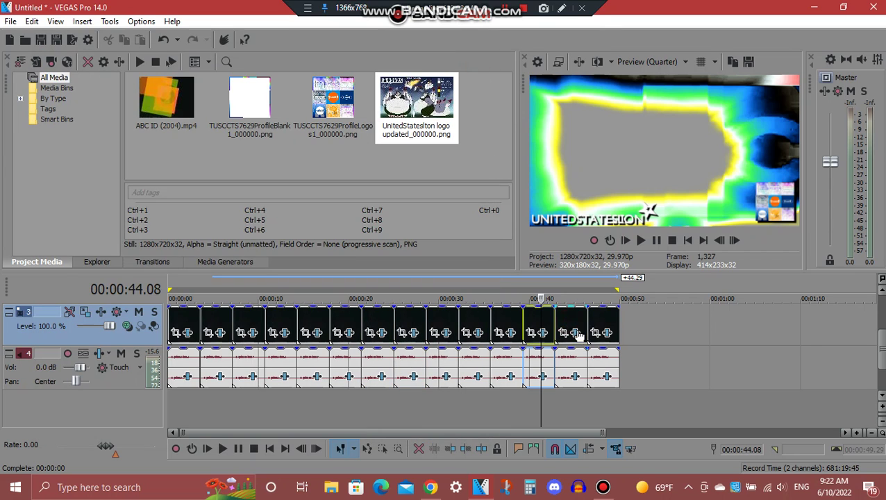
click(576, 332)
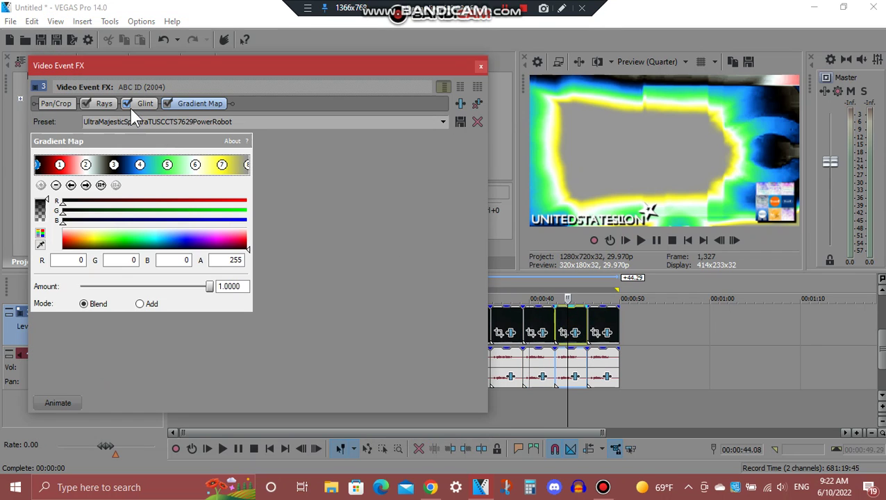
click(105, 103)
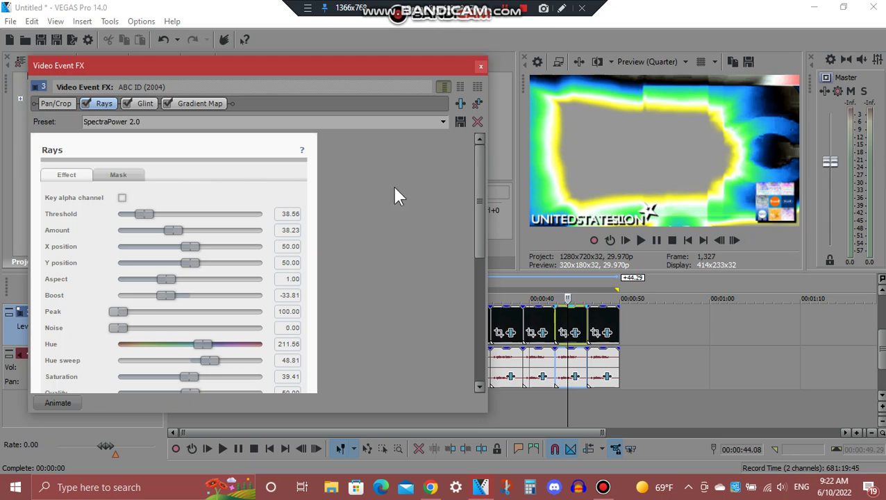
drag(479, 182, 489, 259)
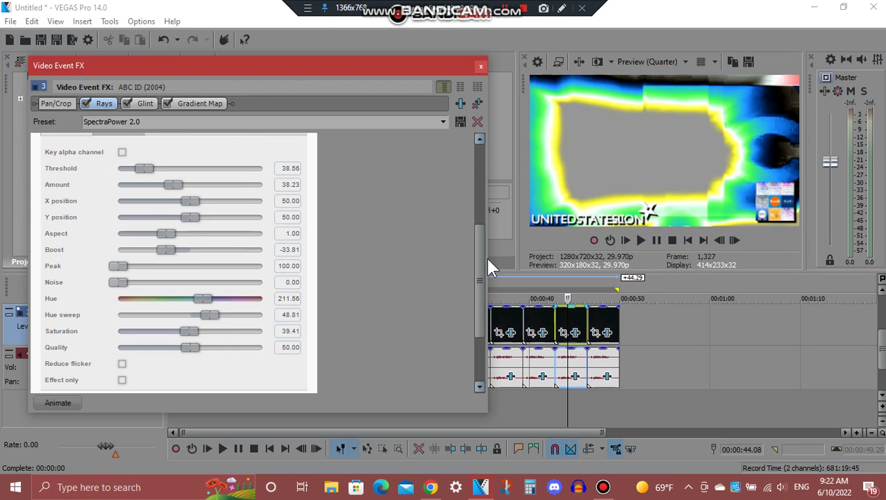
click(147, 103)
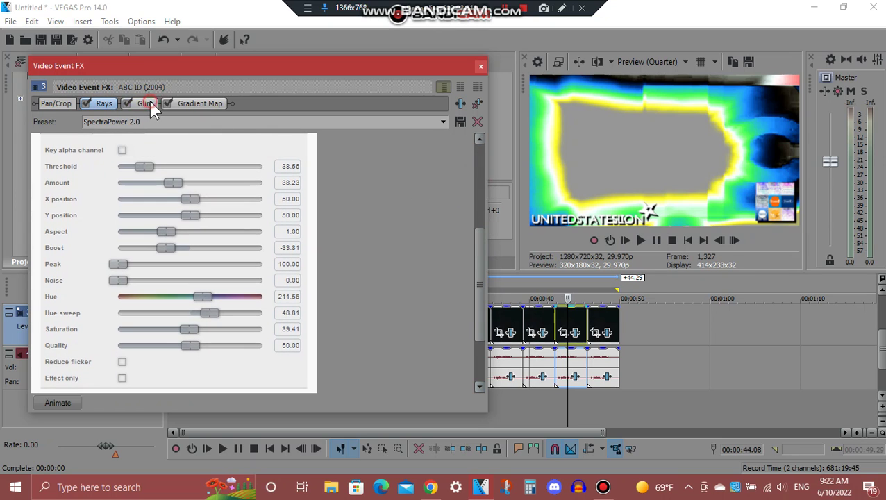
drag(477, 180, 477, 164)
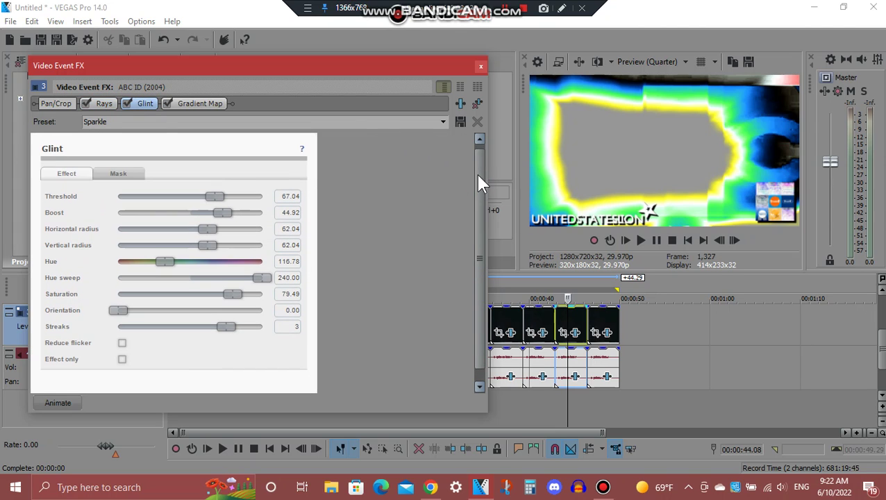
Examine each Gradient Map colour point on the thirteenth video clip, then close its effects.
click(209, 103)
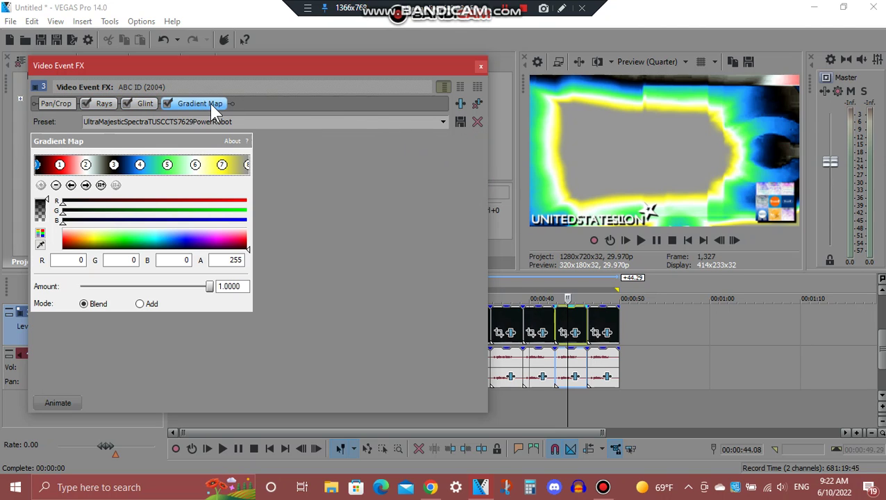
click(85, 189)
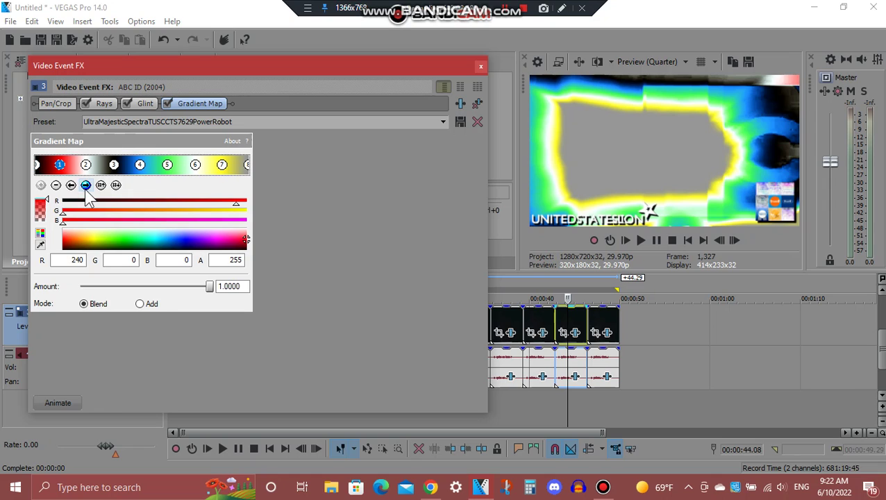
click(86, 194)
click(86, 186)
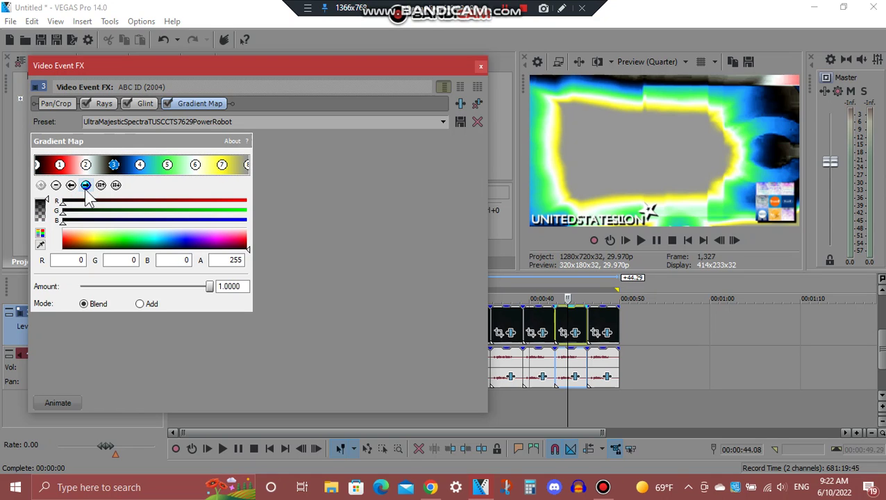
click(85, 185)
click(86, 186)
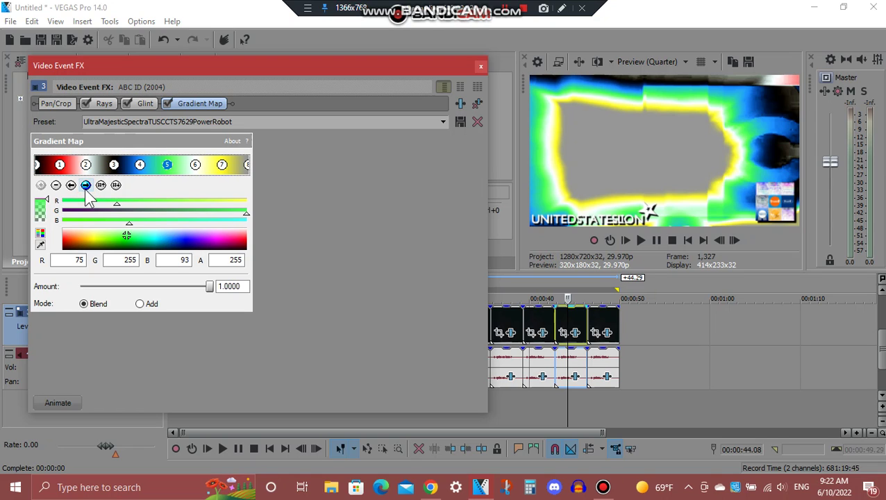
click(86, 185)
click(86, 186)
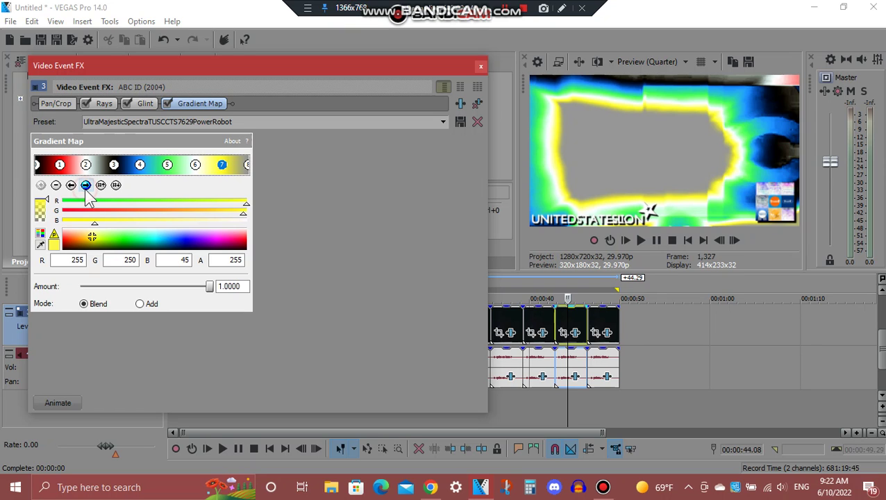
click(85, 186)
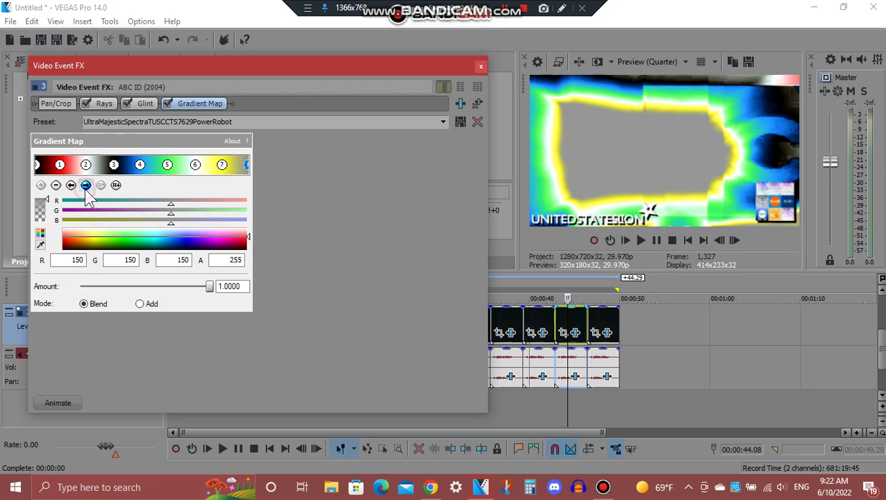
click(483, 65)
Examine the IL Vocodex settings down to the carrier and keyboard on the thirteenth audio clip, then close its effects.
click(576, 378)
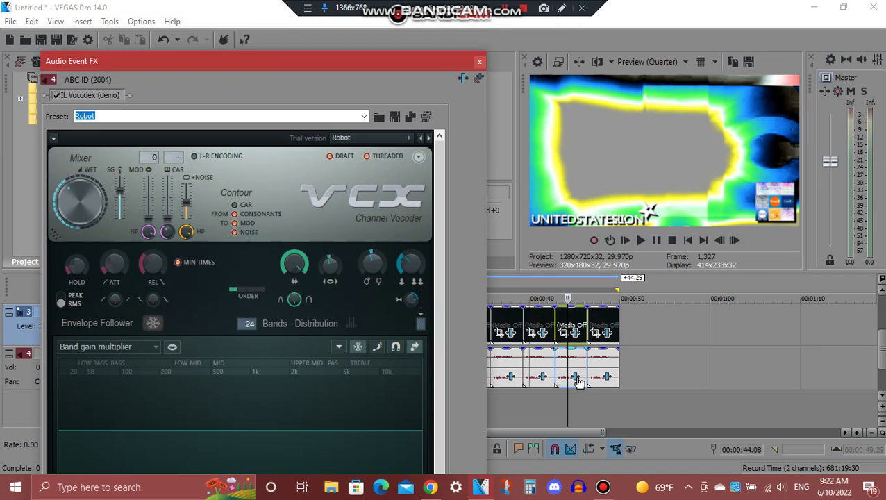
mouse_move(391, 54)
mouse_down()
mouse_move(387, 241)
mouse_move(377, 61)
mouse_up()
drag(430, 179, 434, 301)
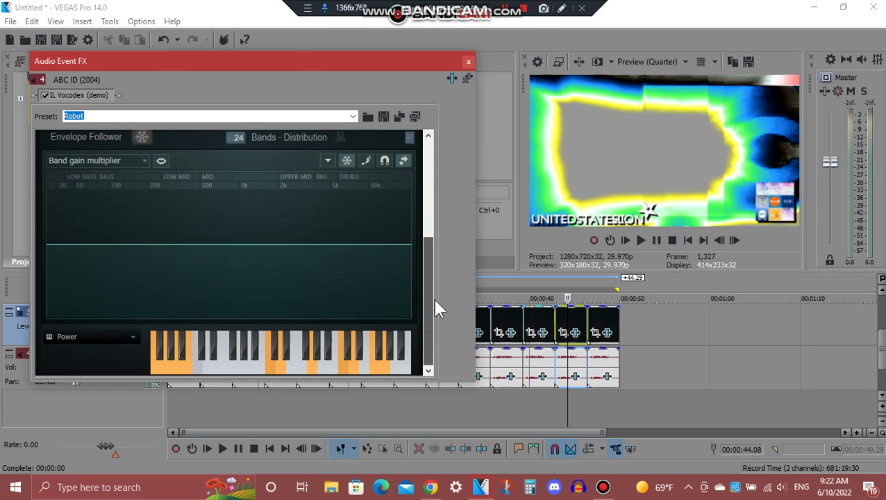
click(468, 61)
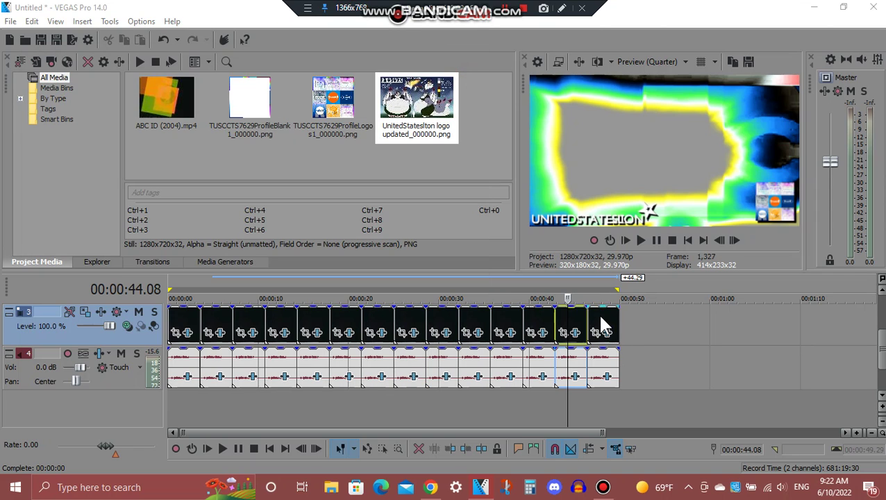
Examine each Gradient Map colour point on the fourteenth video clip, then close its effects.
click(601, 334)
click(608, 335)
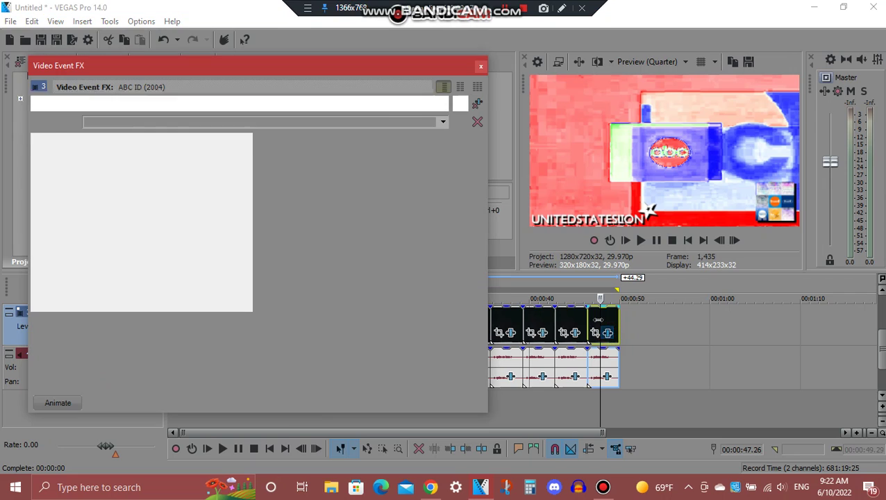
click(86, 185)
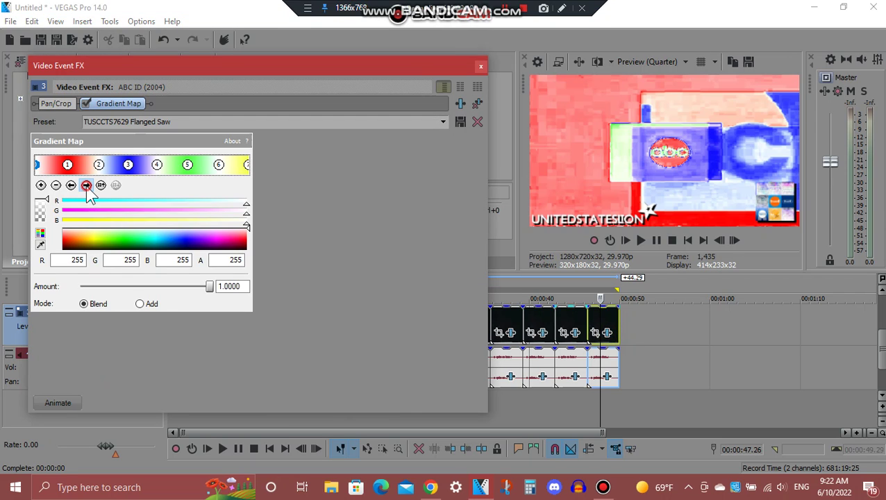
click(86, 185)
click(86, 184)
click(86, 185)
click(86, 185)
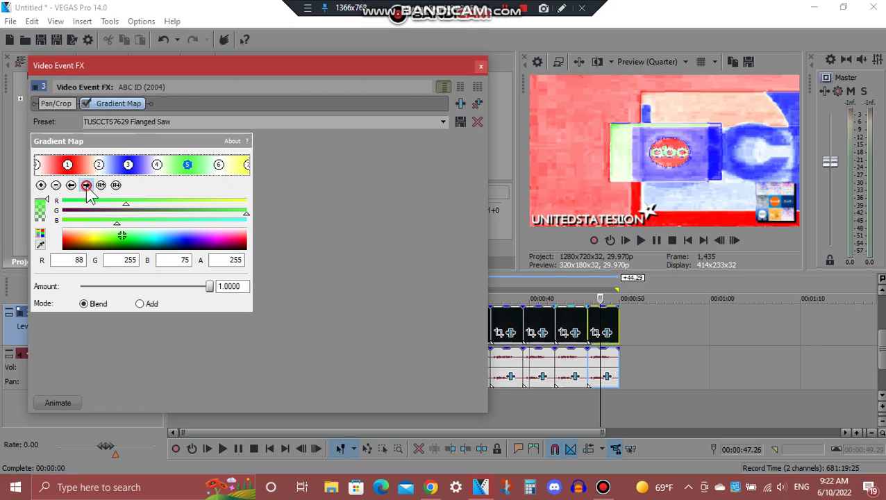
click(86, 185)
click(86, 185)
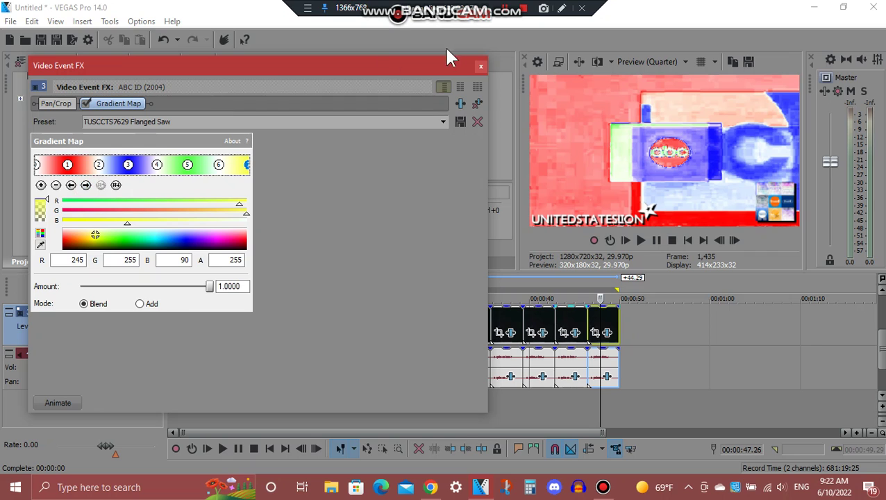
click(480, 66)
Examine the IL Vocodex settings down to the carrier and keyboard on the fourteenth audio clip.
click(607, 377)
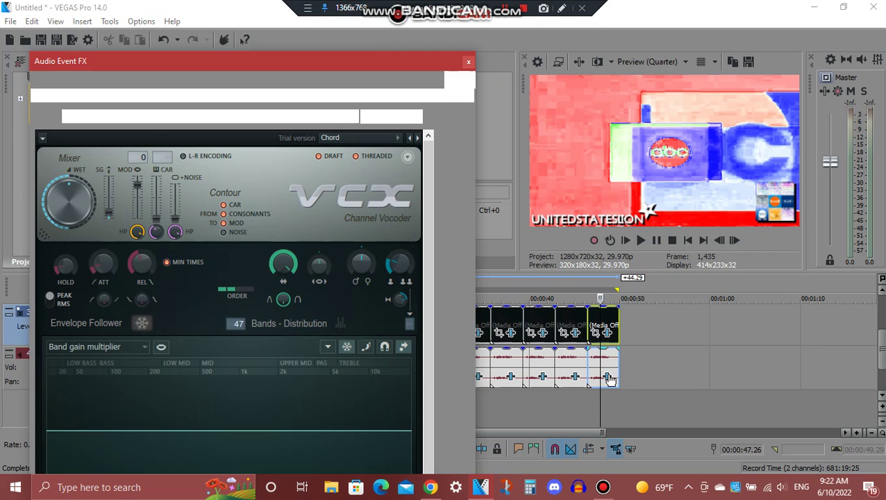
drag(389, 62, 390, 84)
drag(440, 196, 450, 322)
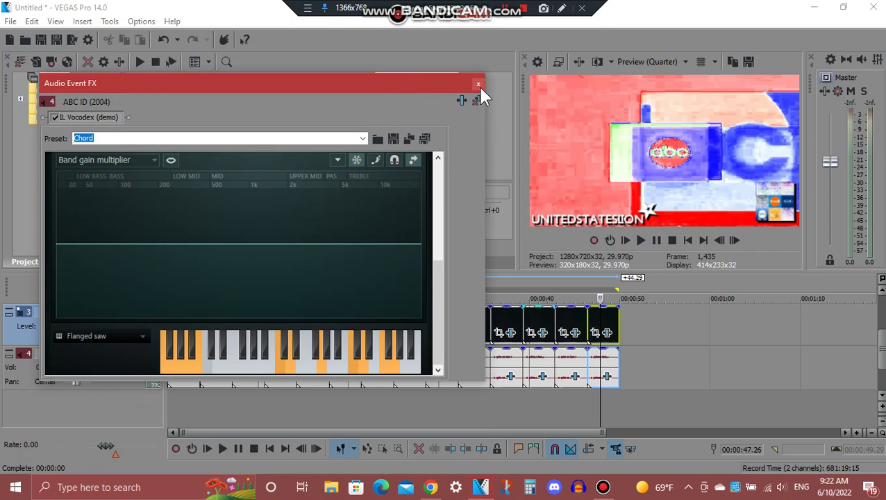